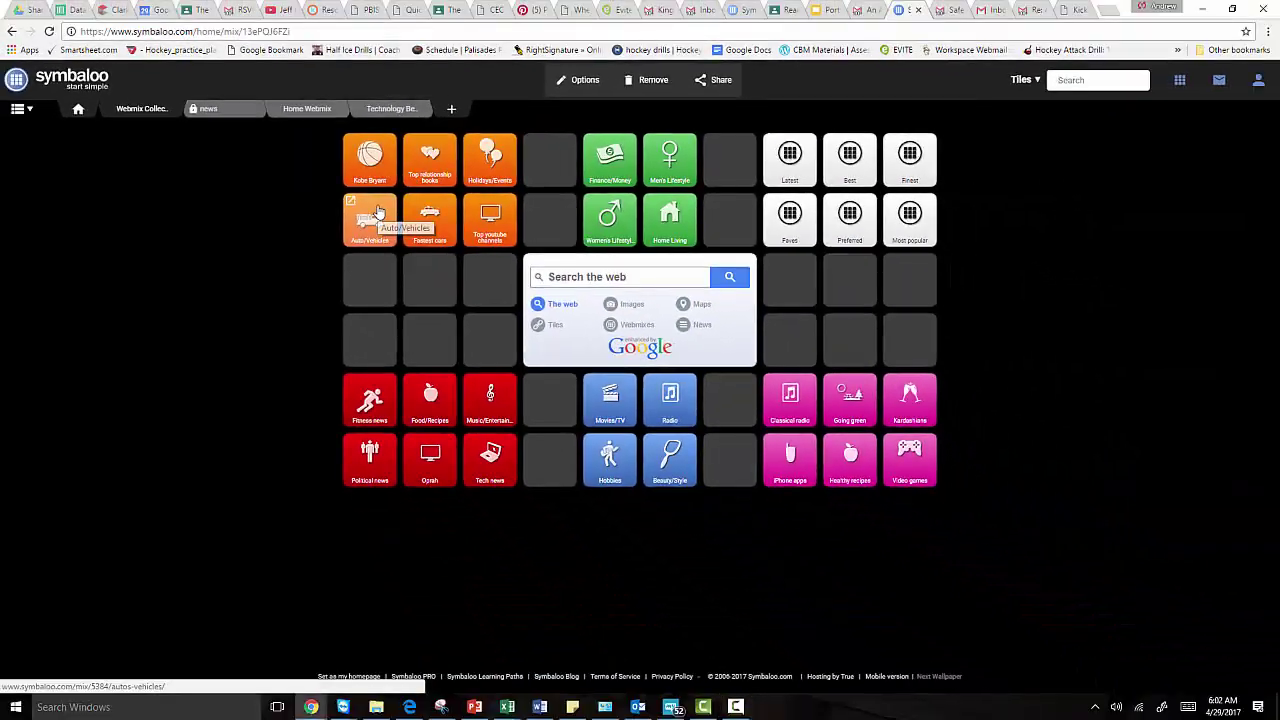
# Edit the Auto/Vehicles tile, giving it a medium blue background and renaming it Cars
pyautogui.rightClick(556, 228)
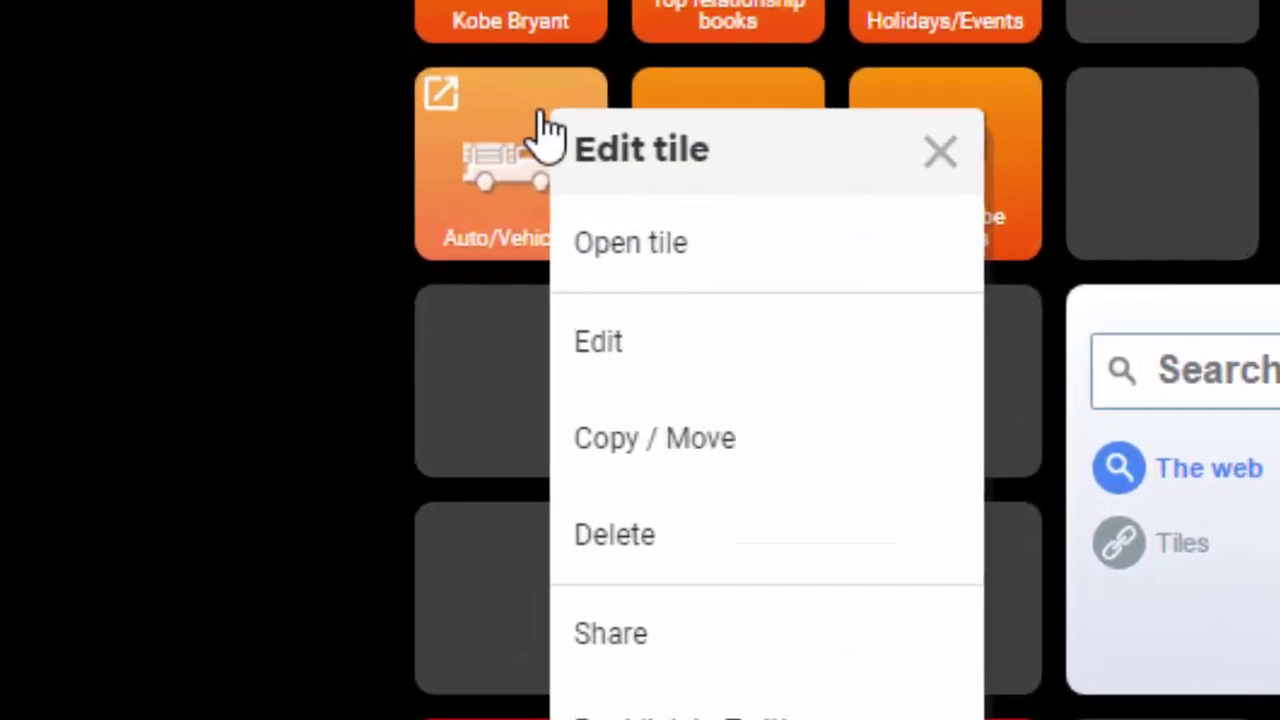
pyautogui.click(634, 380)
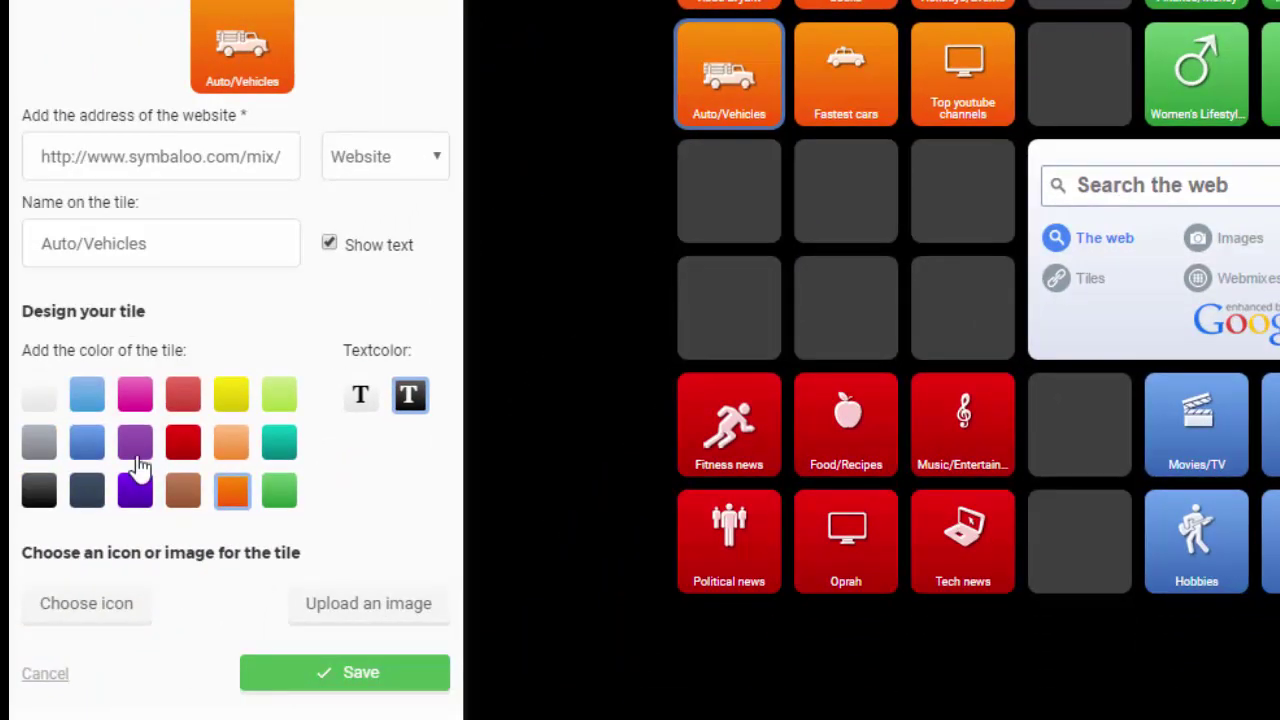
pyautogui.click(137, 455)
pyautogui.click(85, 448)
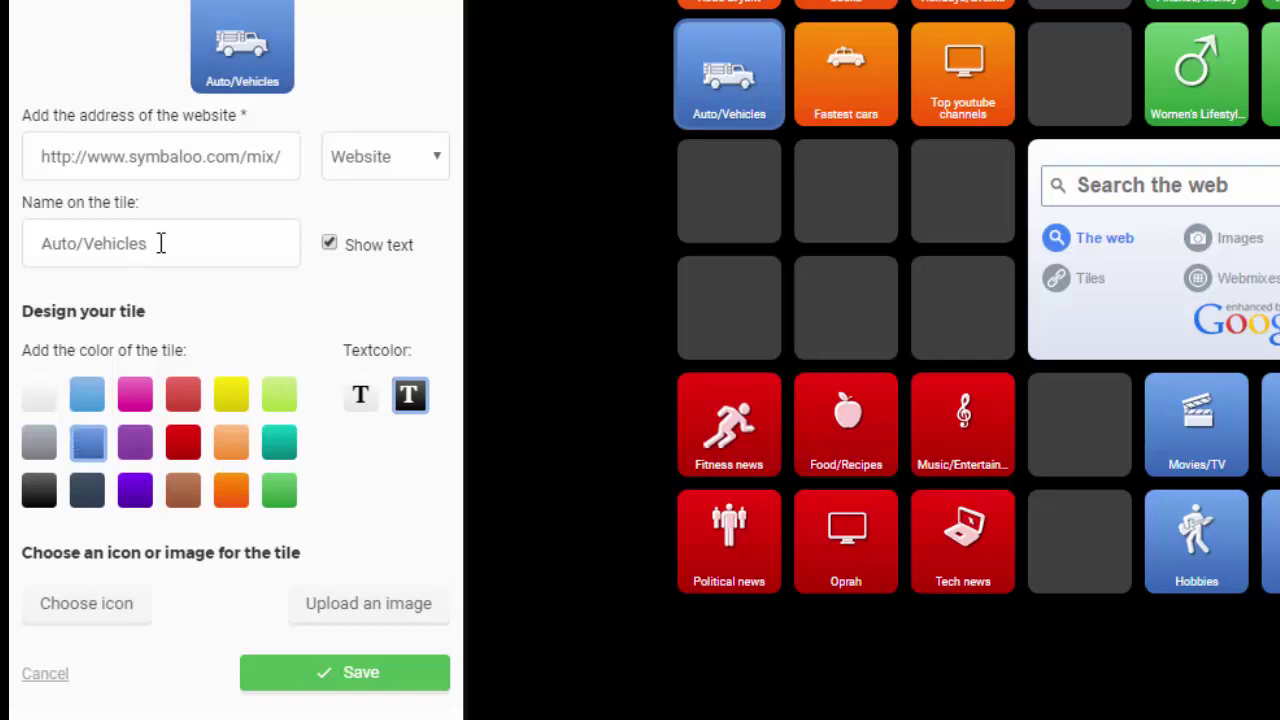
pyautogui.tripleClick(177, 254)
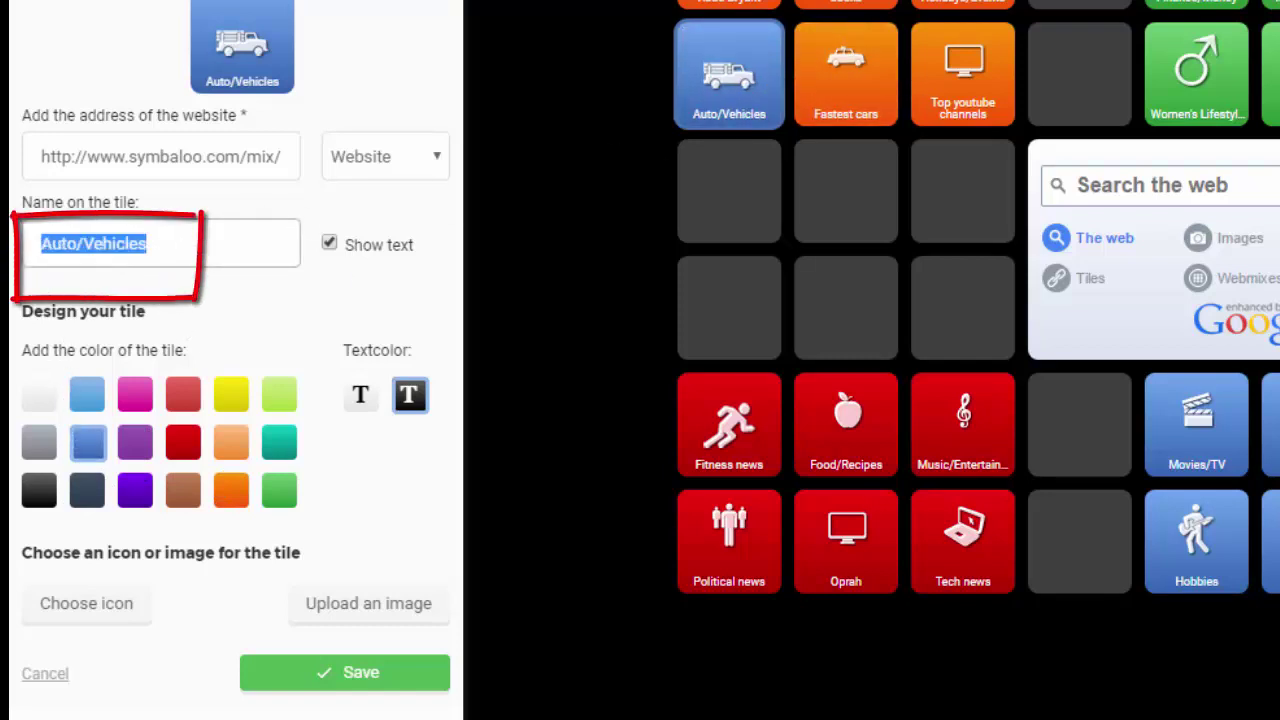
pyautogui.write('Cars')
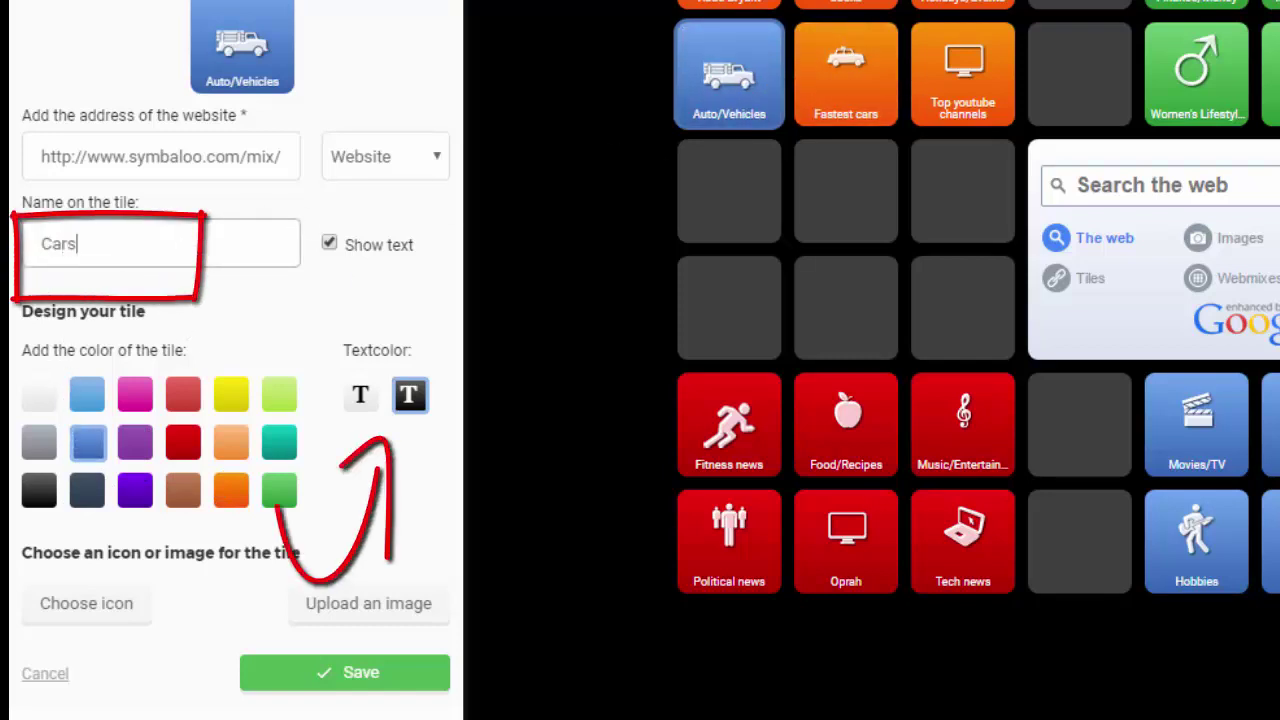
# Try dark text and a white background on the Cars tile, and settle on teal with white text
pyautogui.click(362, 400)
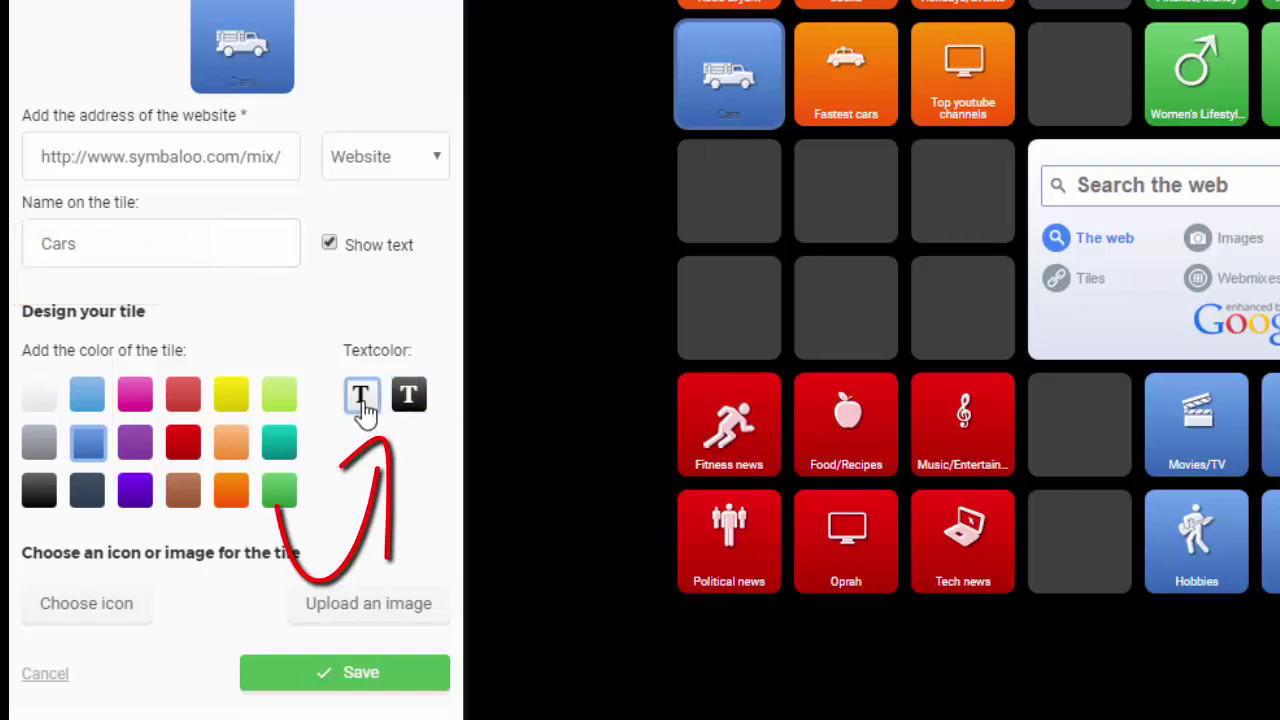
pyautogui.click(45, 405)
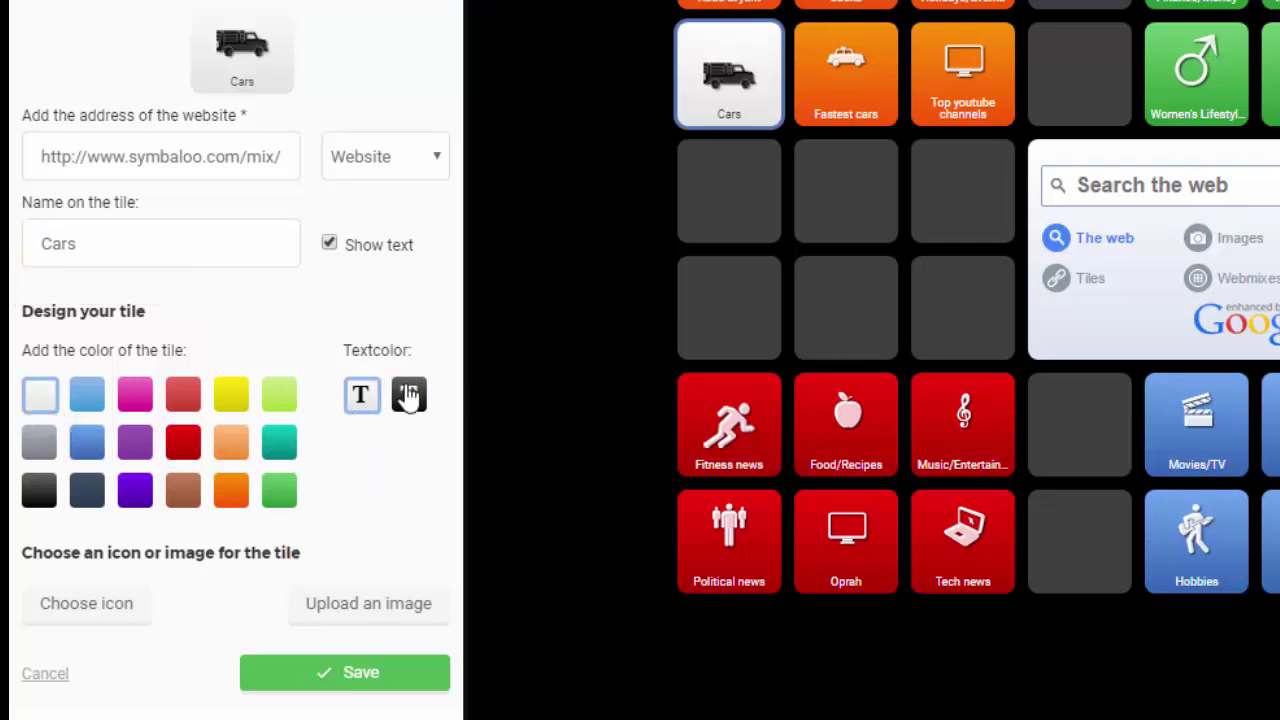
pyautogui.click(277, 450)
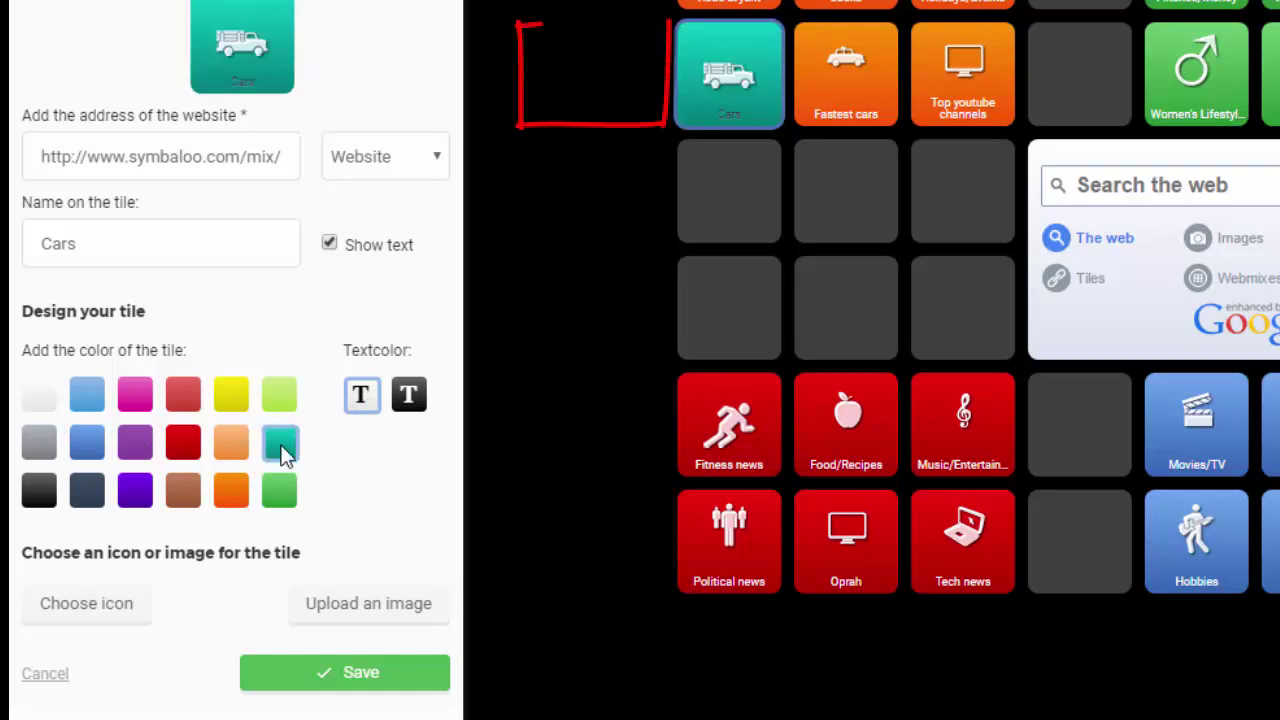
pyautogui.click(410, 410)
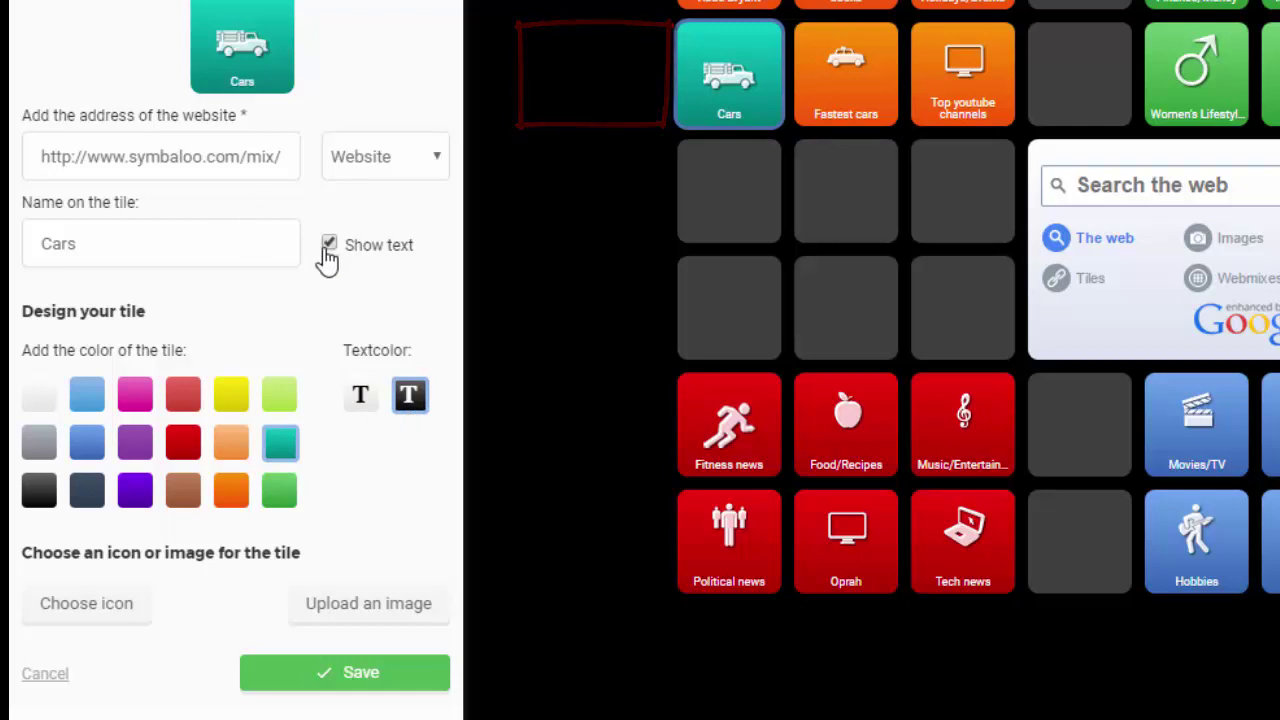
# Keep the Cars tile's text shown and its type as Website, and save the tile
pyautogui.click(327, 252)
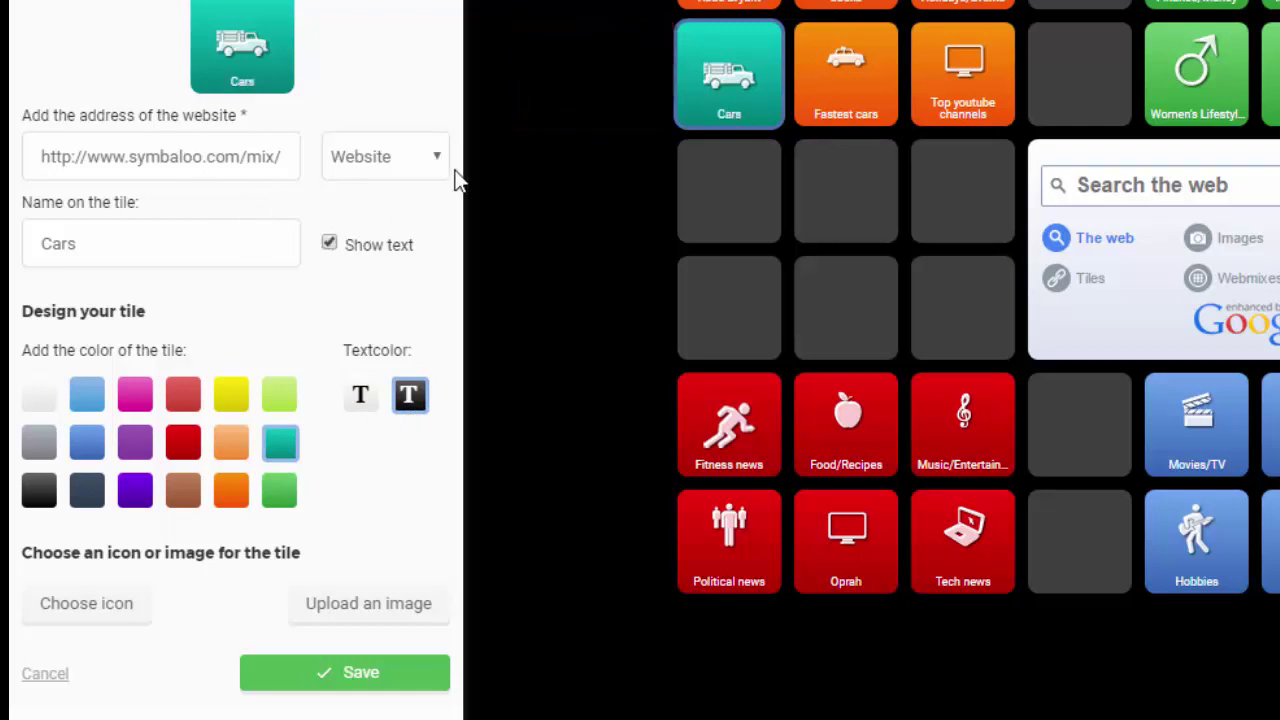
pyautogui.click(440, 165)
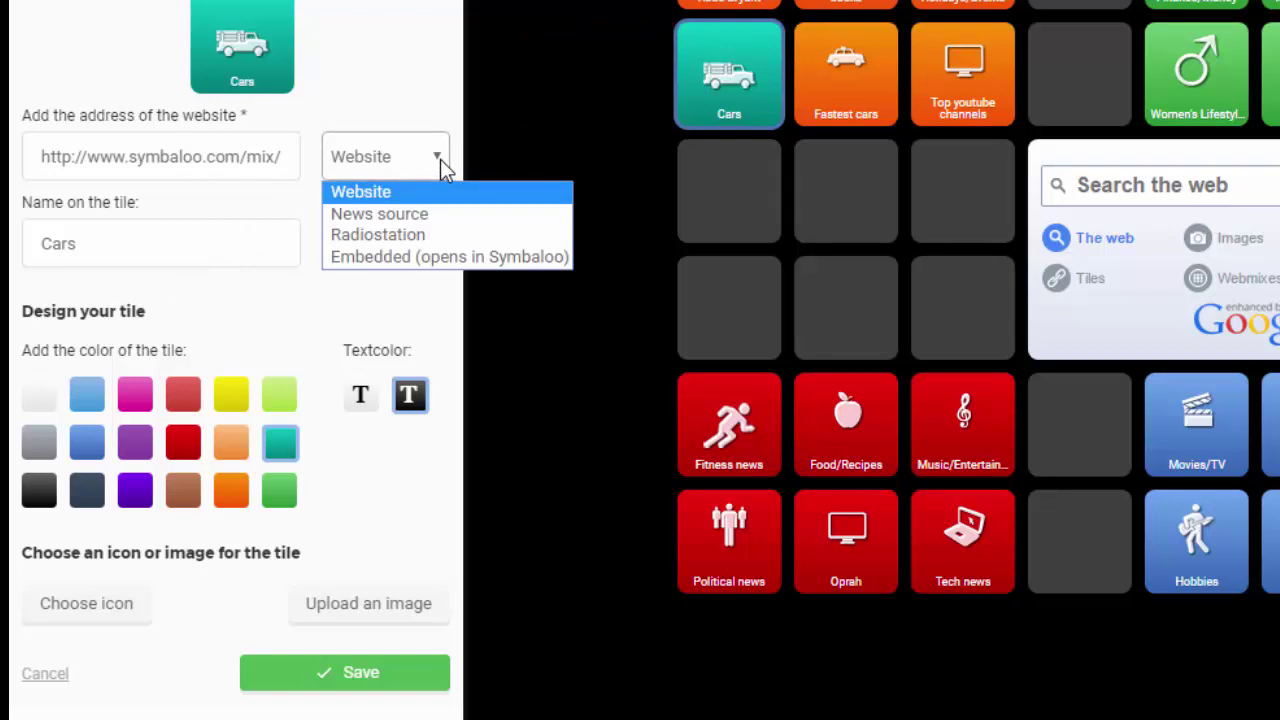
pyautogui.click(438, 168)
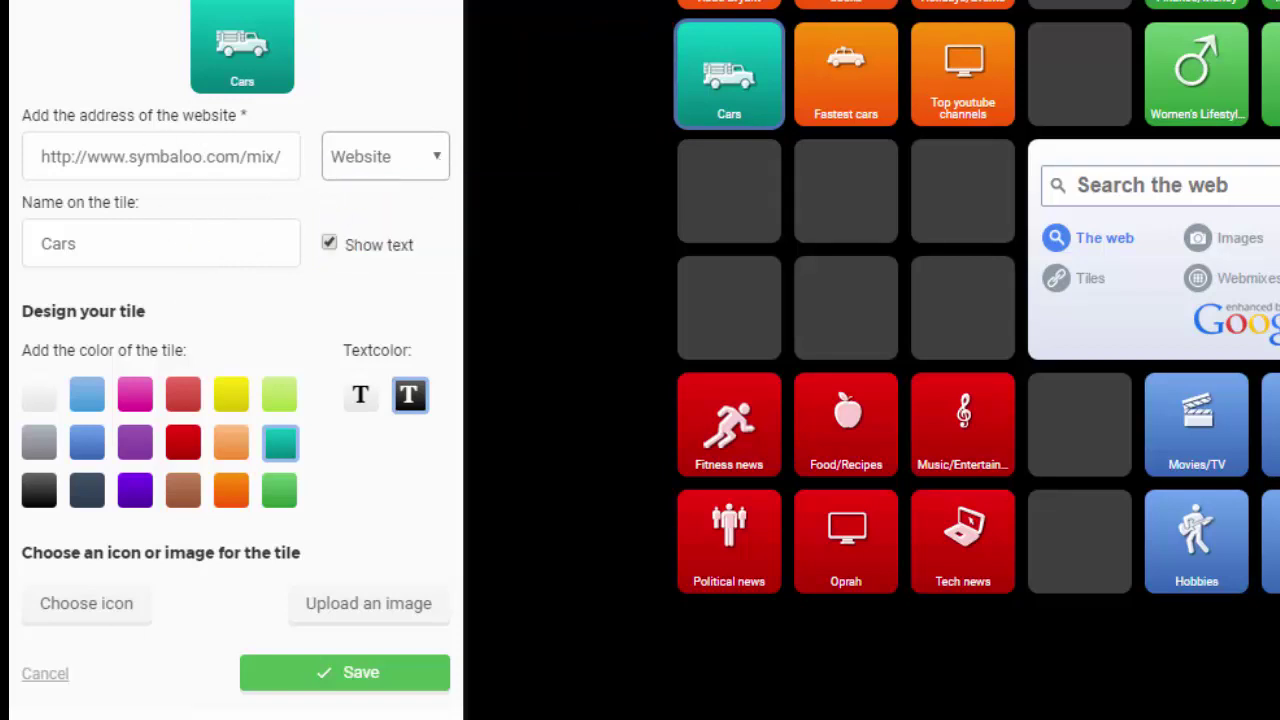
pyautogui.click(400, 668)
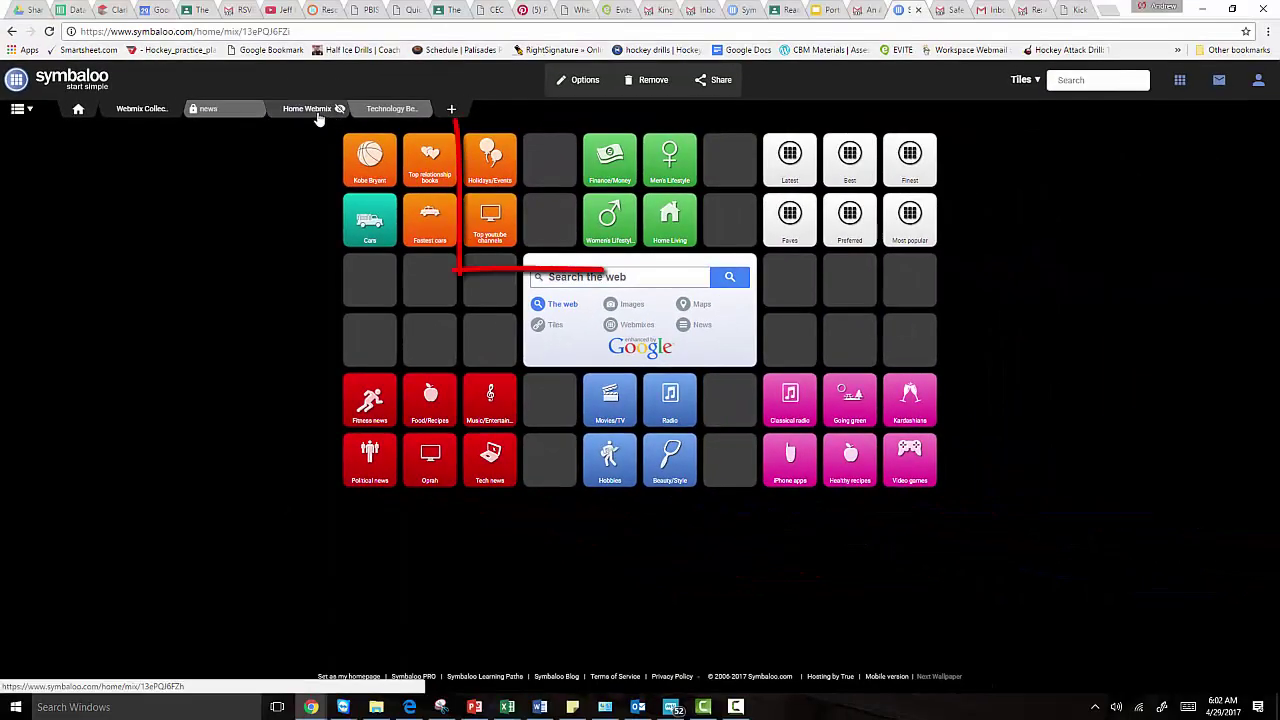
# Delete the IMDb tile from the Home Webmix
pyautogui.click(310, 109)
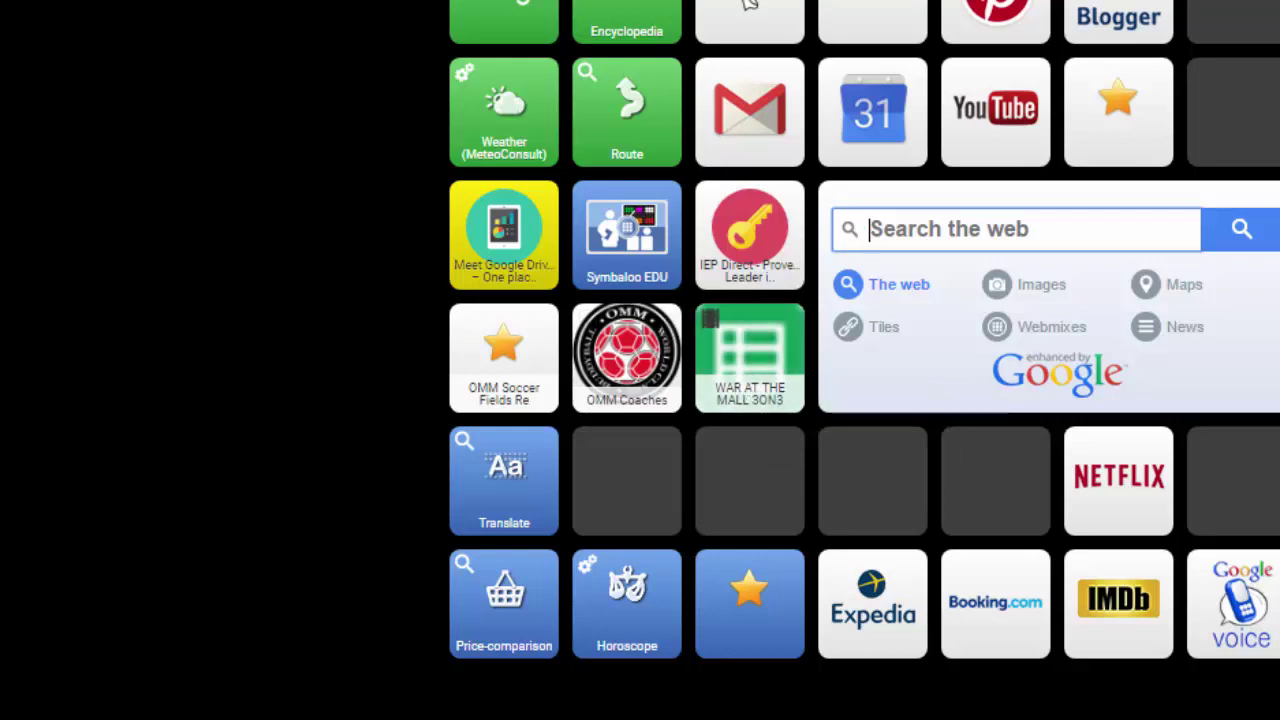
pyautogui.rightClick(1112, 640)
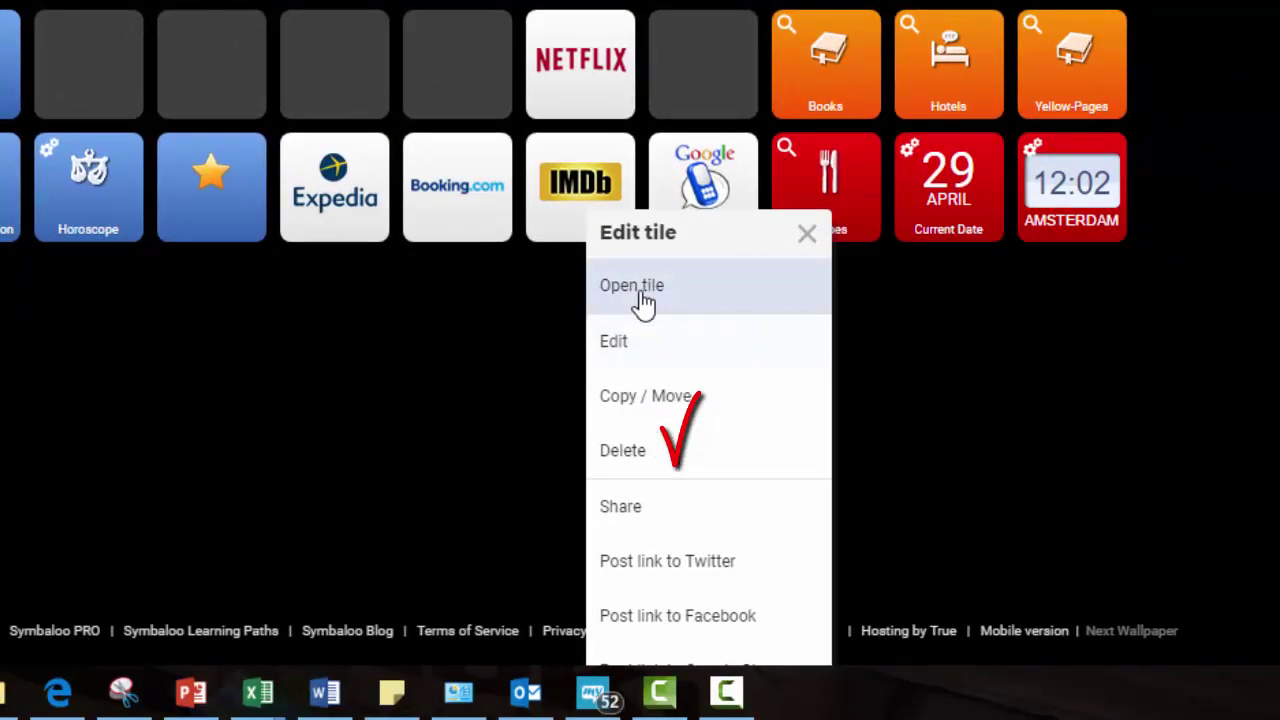
pyautogui.click(658, 452)
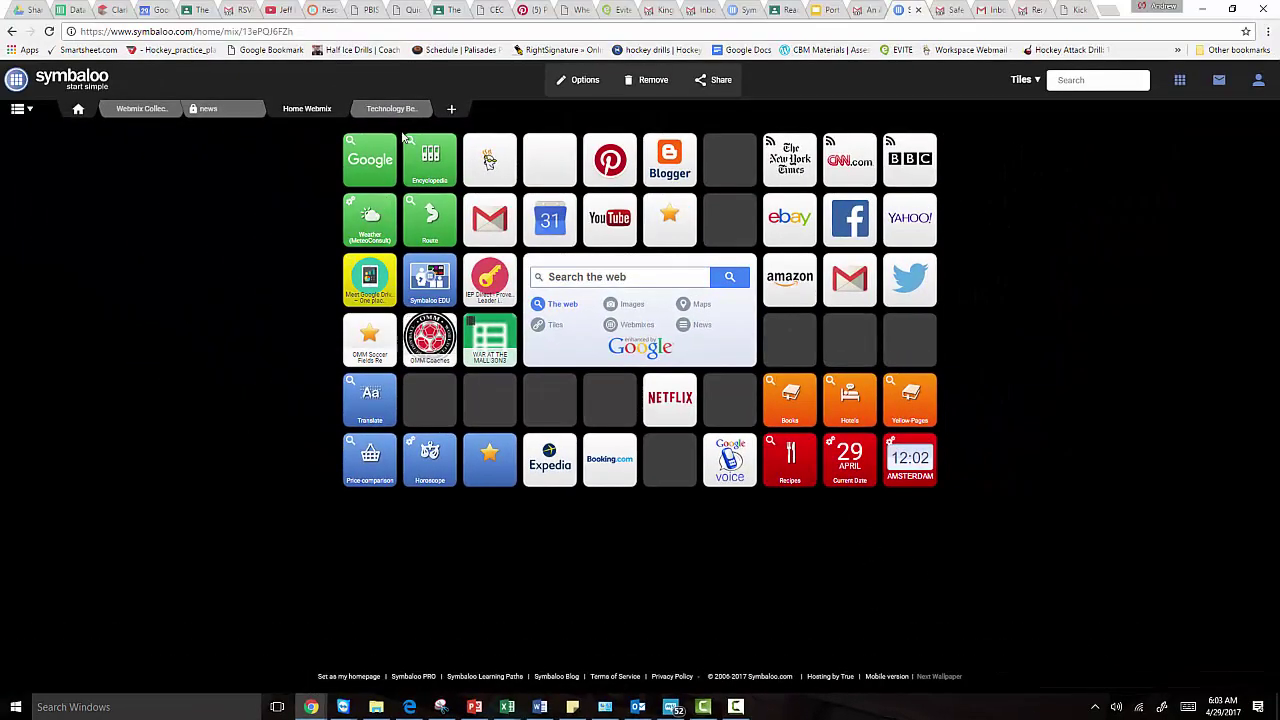
# Search the Symbaloo Gallery for a webmix about "lewis and clark"
pyautogui.click(452, 110)
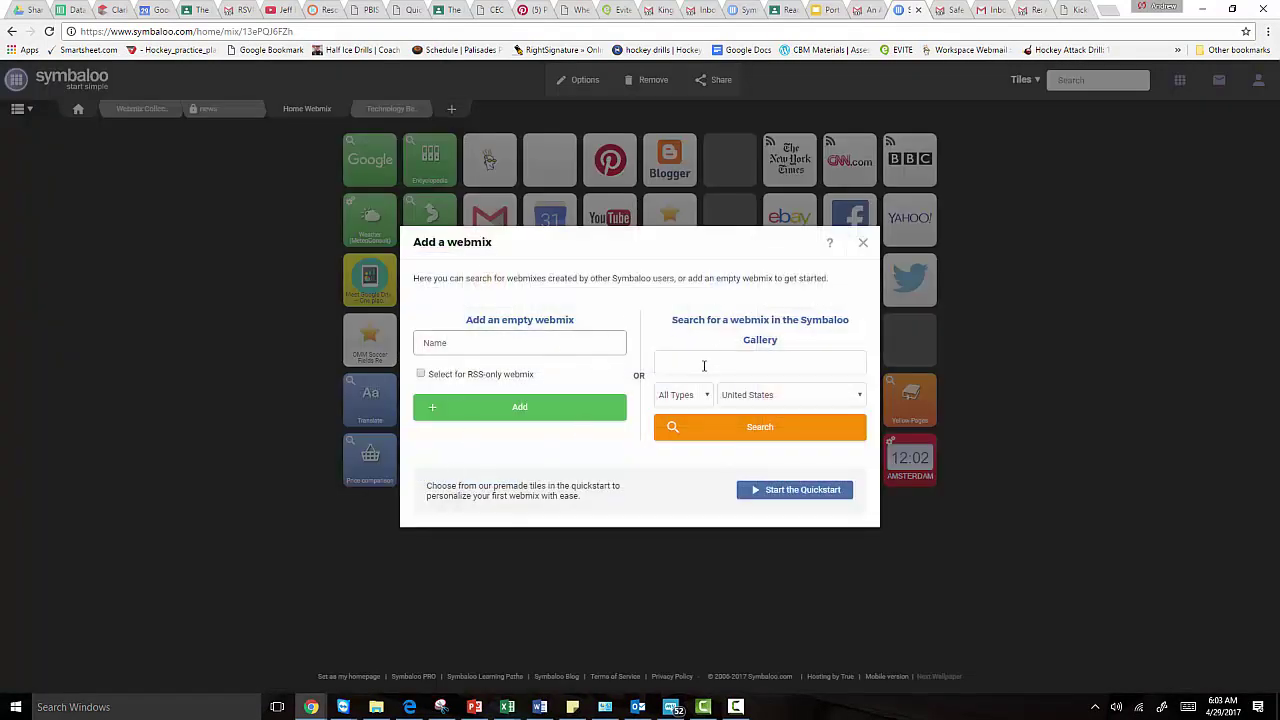
pyautogui.click(794, 366)
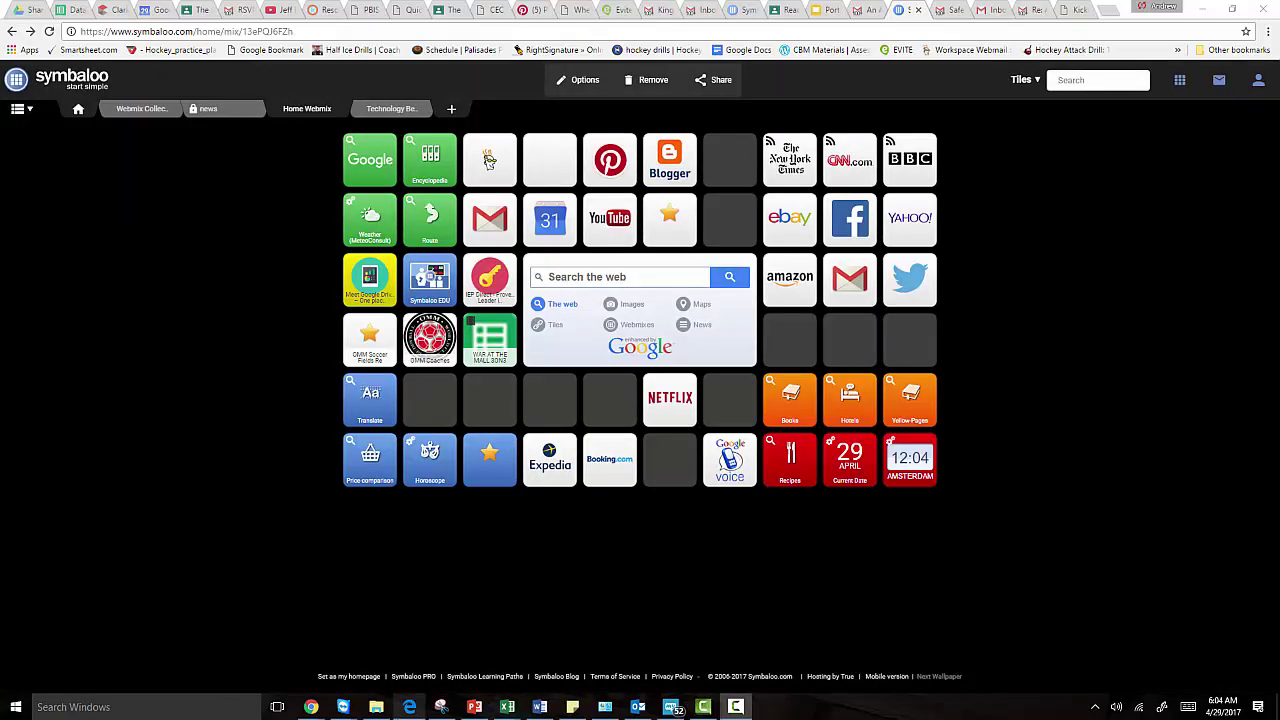
pyautogui.click(452, 108)
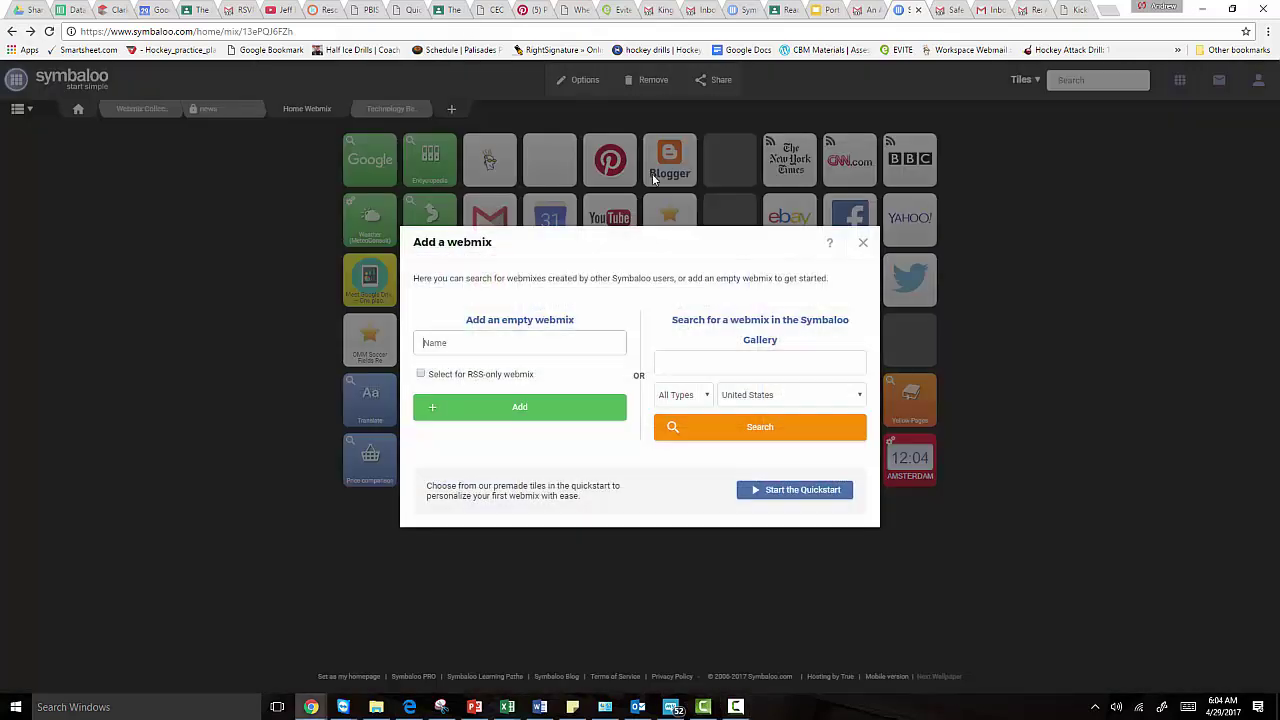
pyautogui.write('lewis')
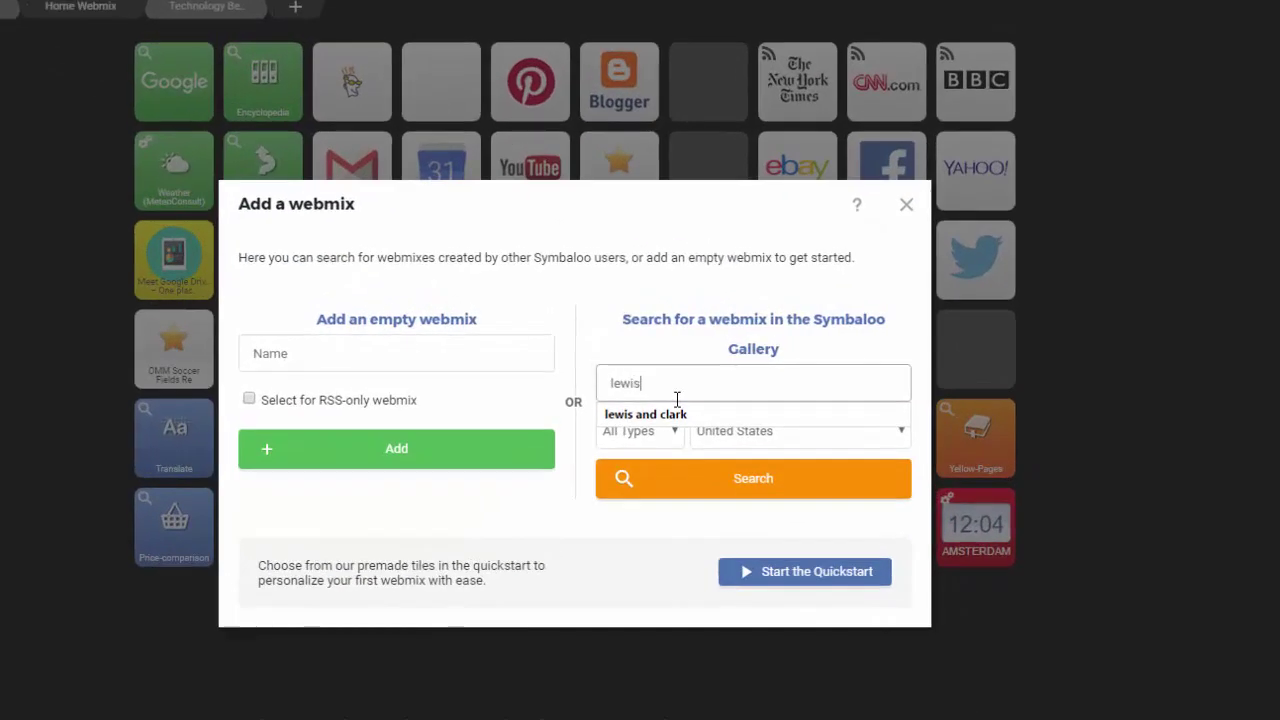
pyautogui.press('Down')
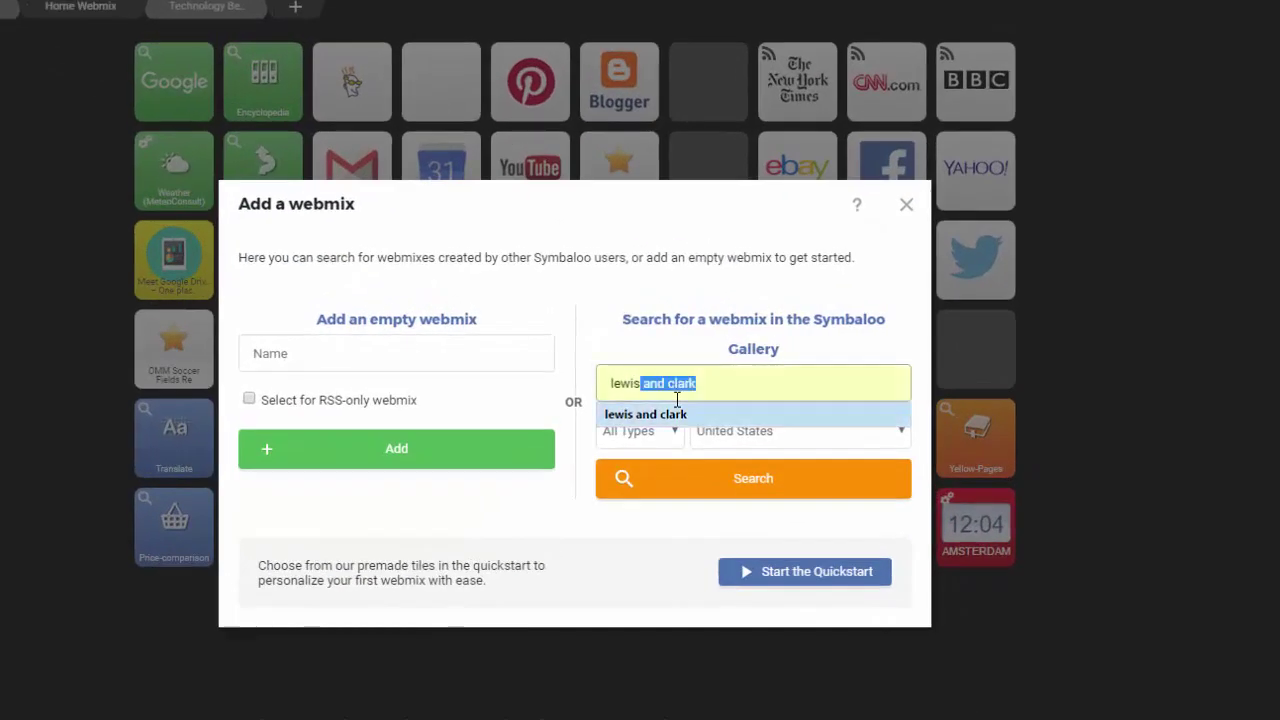
pyautogui.click(677, 401)
pyautogui.click(700, 484)
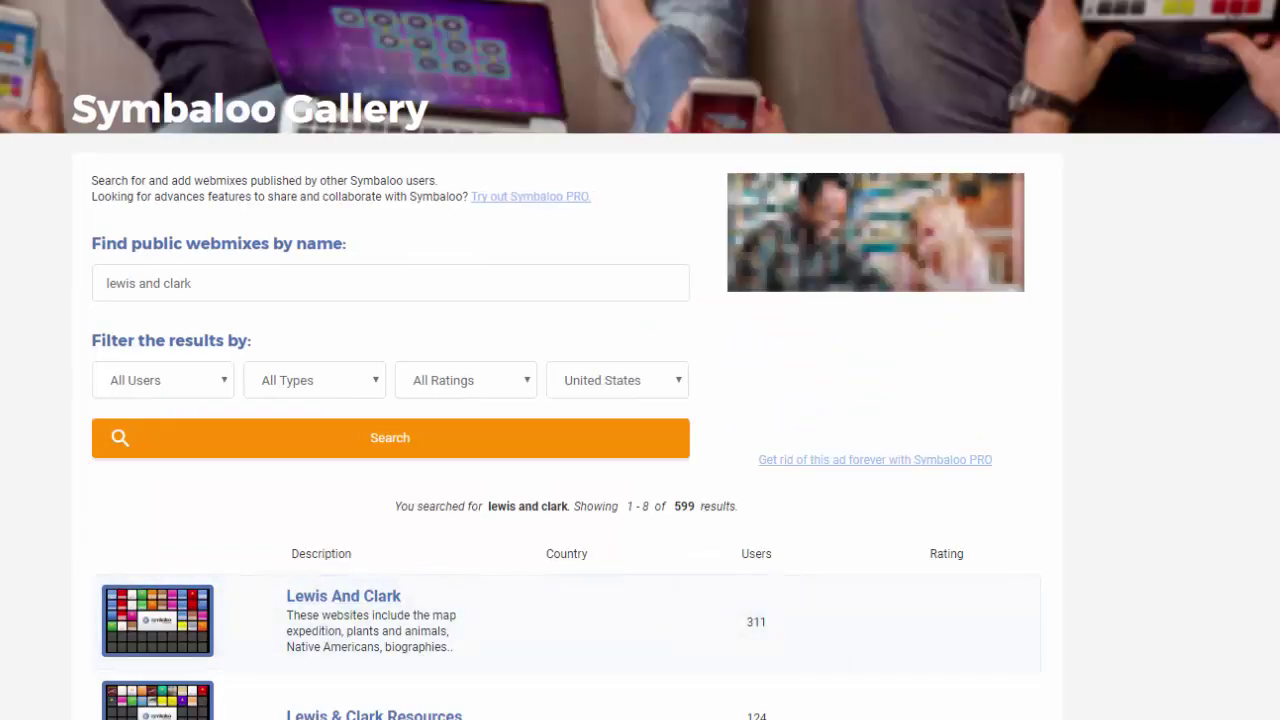
# Look through the gallery results and add the first listed Lewis And Clark webmix to the collection
pyautogui.scroll(-1, 1080, 369)
pyautogui.scroll(-3, 640, 360)
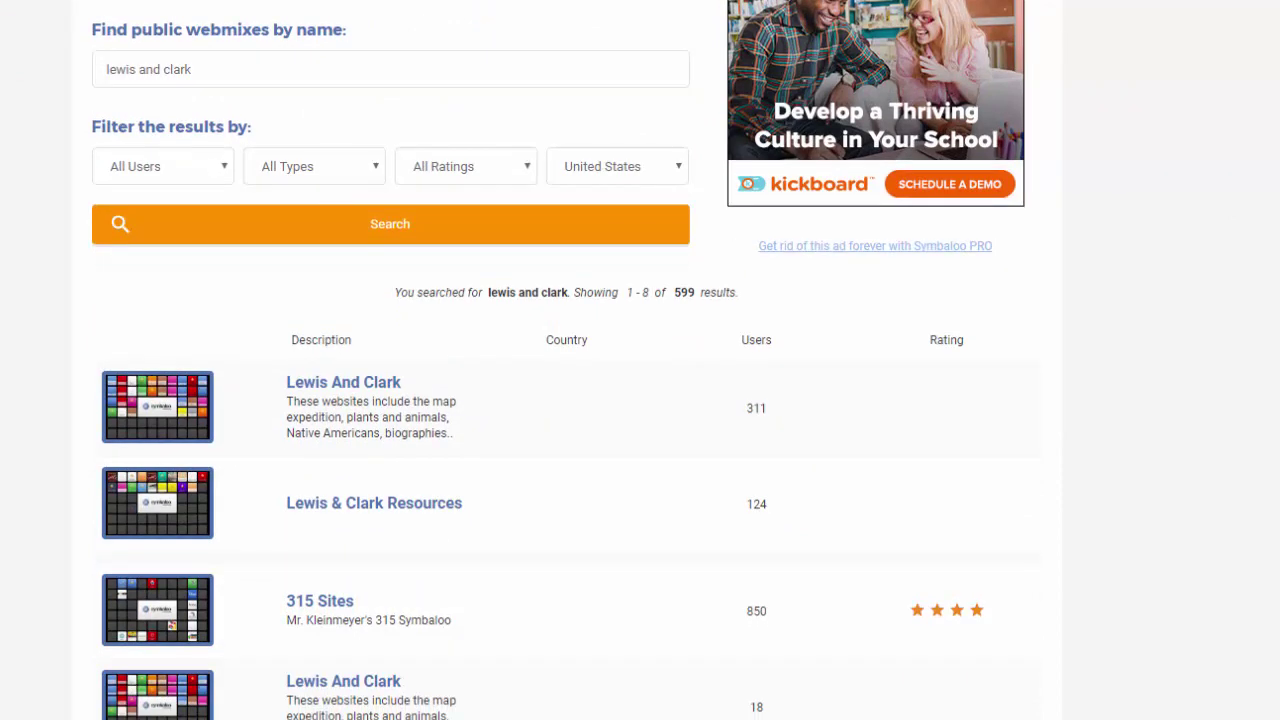
pyautogui.scroll(-2, 640, 360)
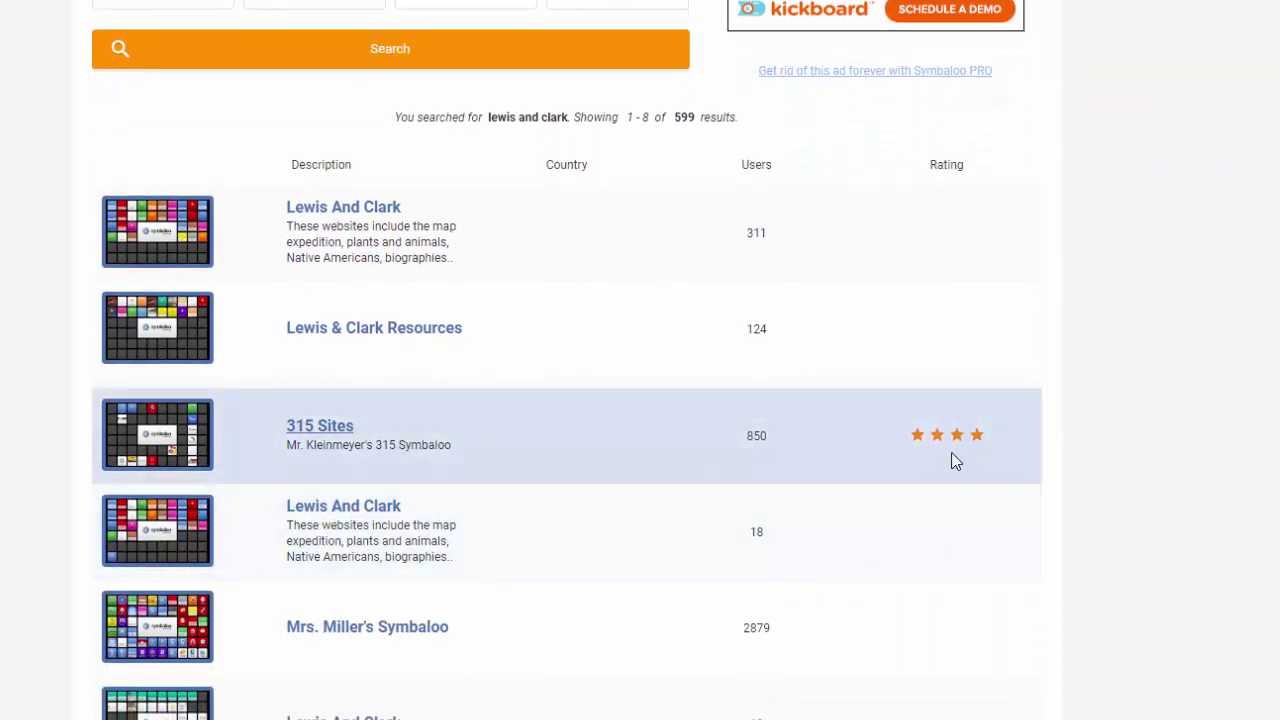
pyautogui.click(313, 210)
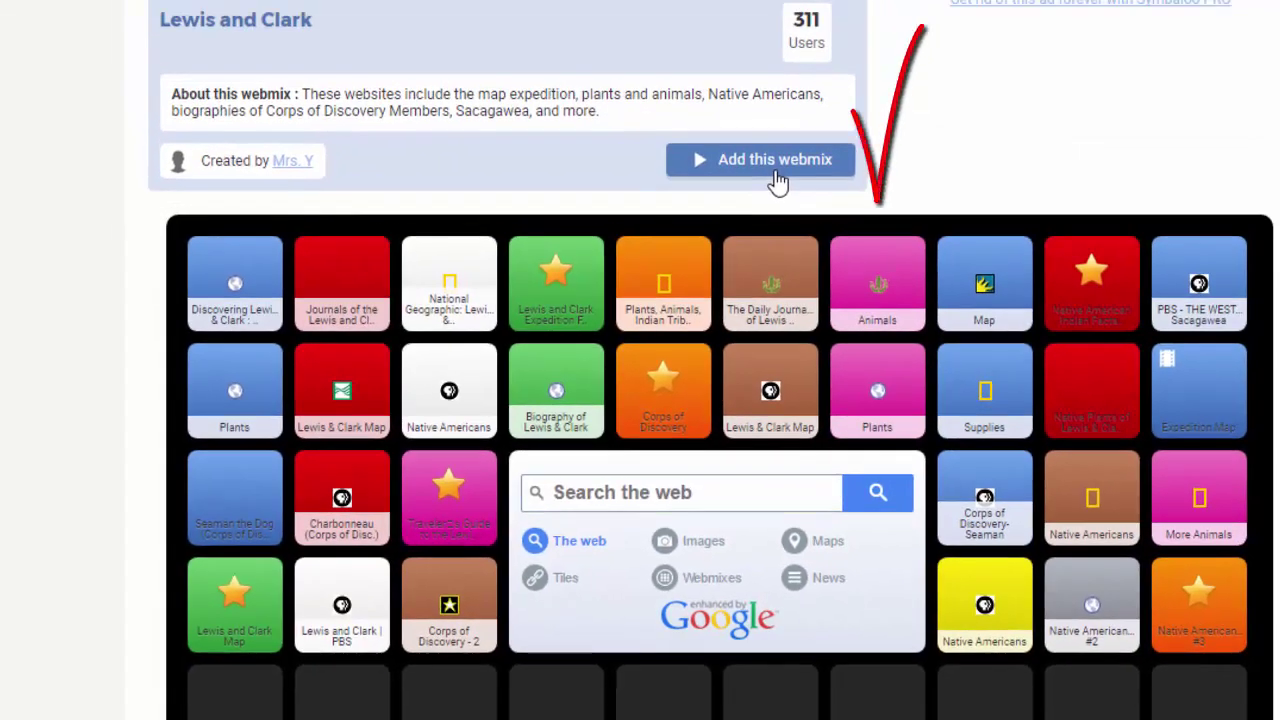
pyautogui.click(778, 182)
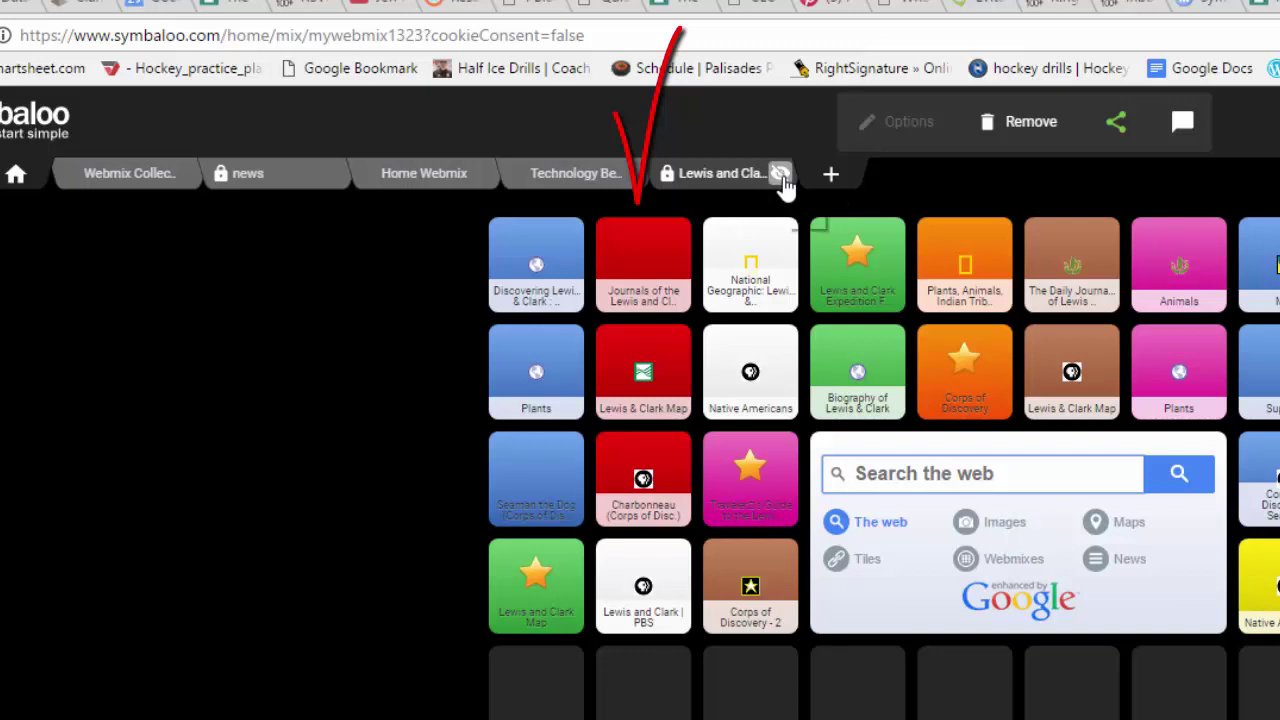
# Open the share options of the Lewis and Clark webmix and copy its share link
pyautogui.click(781, 177)
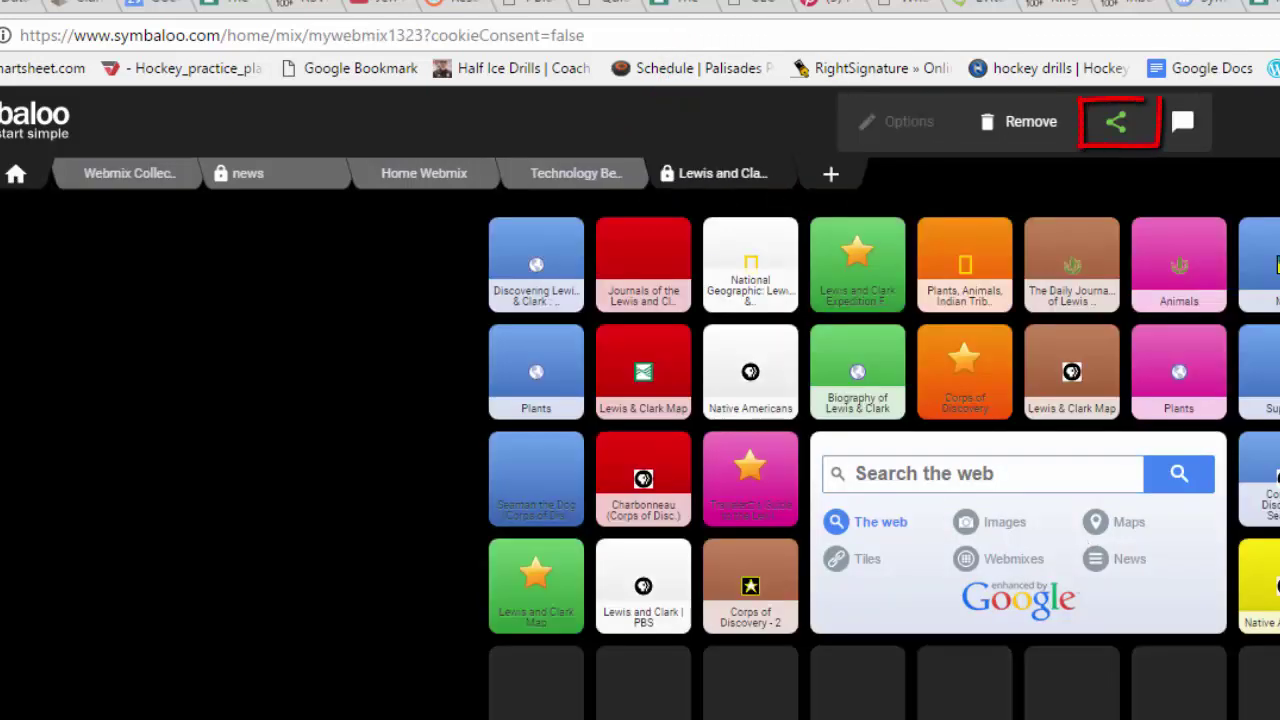
pyautogui.click(1122, 140)
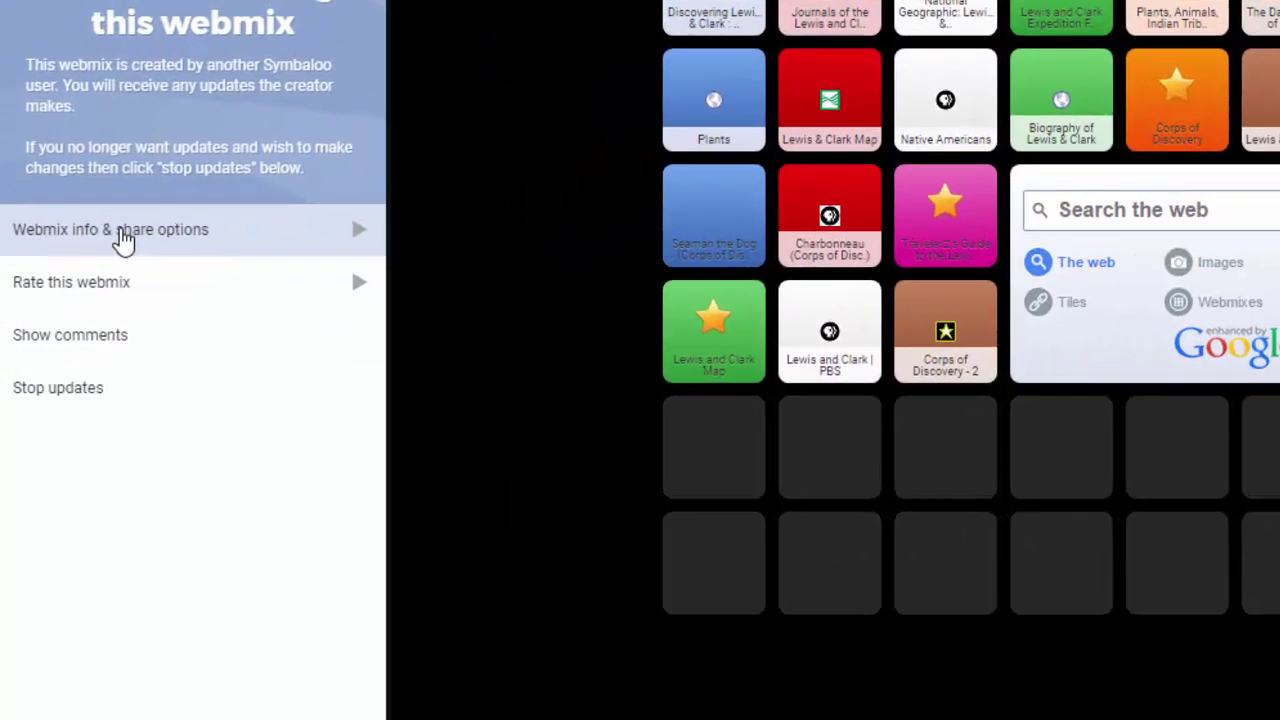
pyautogui.click(63, 289)
pyautogui.click(153, 318)
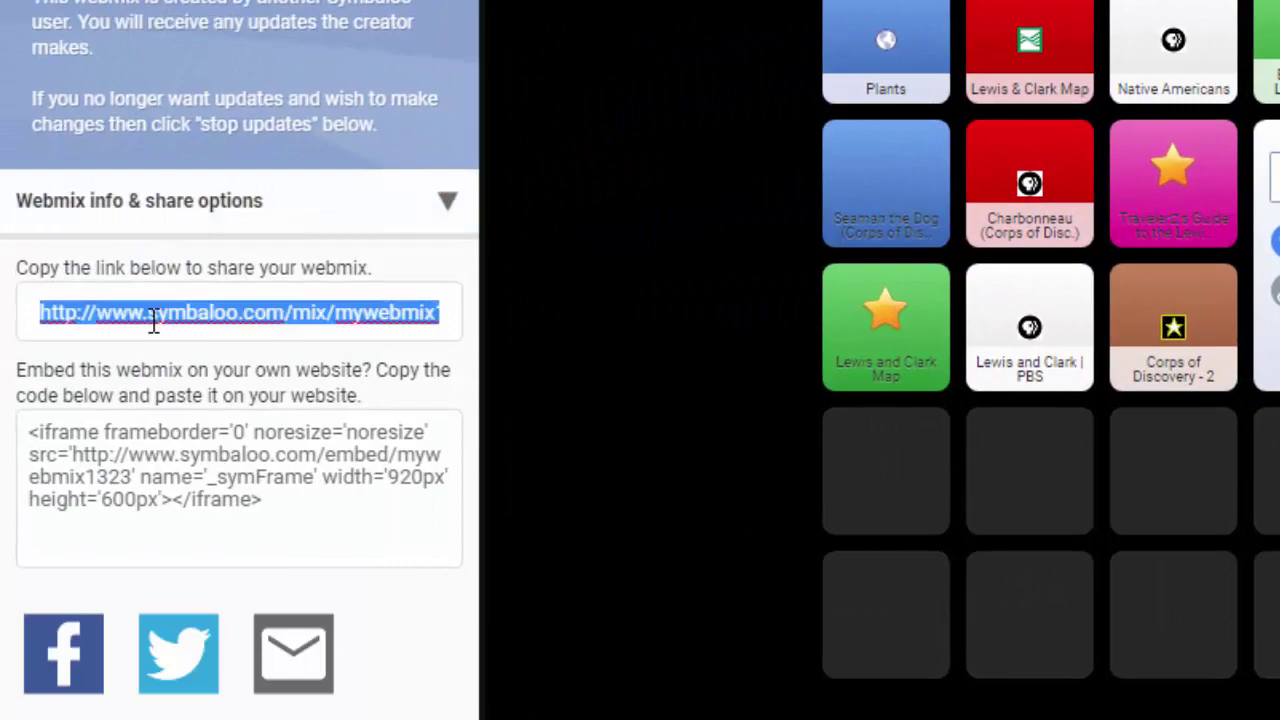
pyautogui.rightClick(153, 318)
pyautogui.click(210, 386)
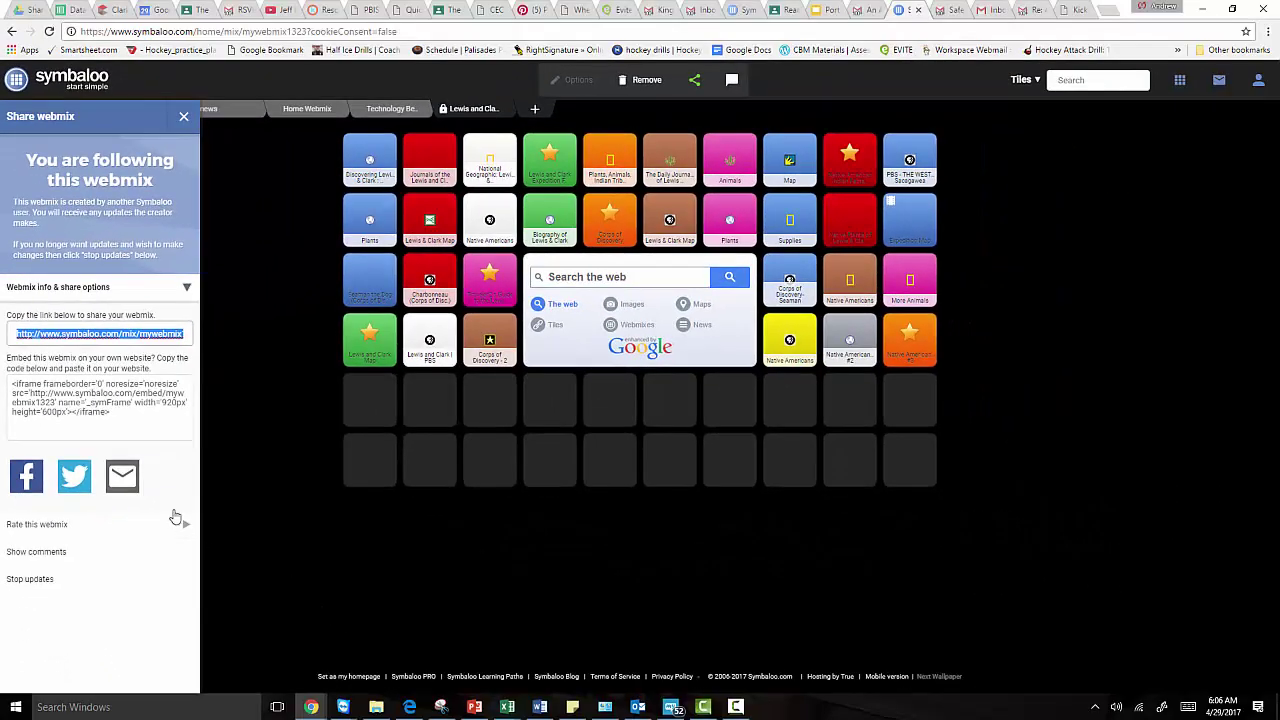
# Select the embed code of the Lewis and Clark webmix, and hide that webmix
pyautogui.click(129, 430)
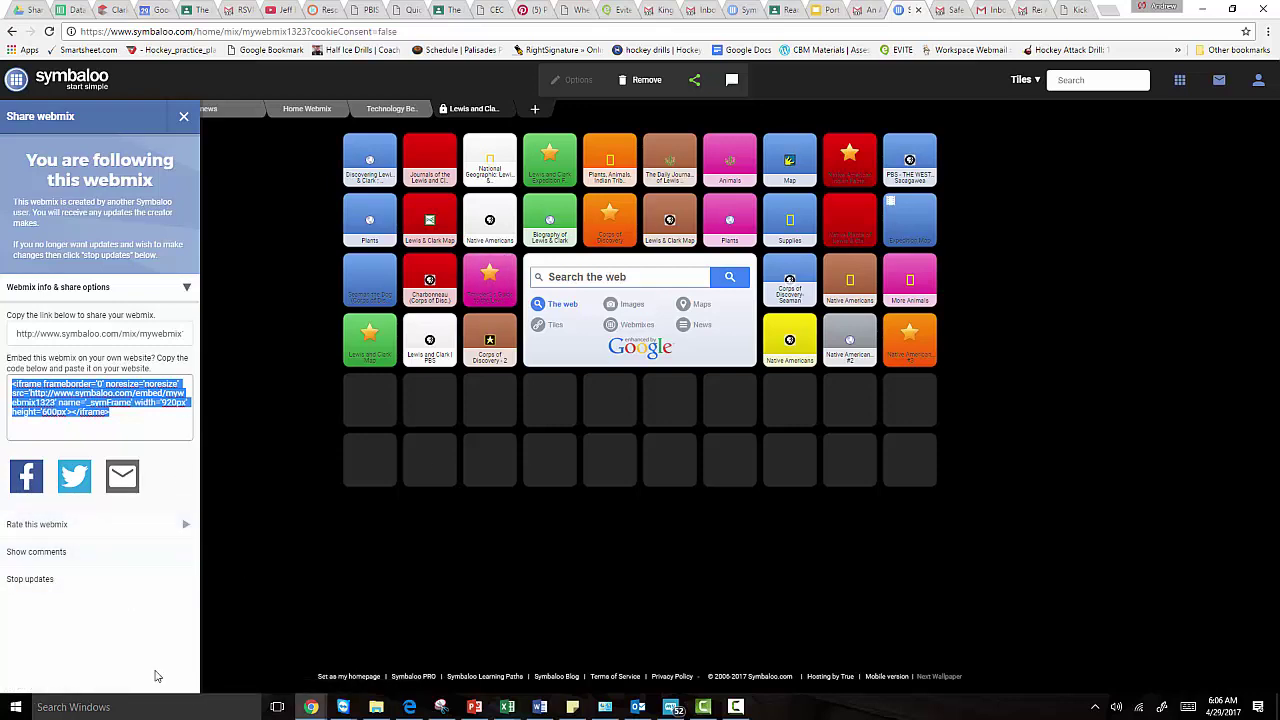
pyautogui.click(507, 110)
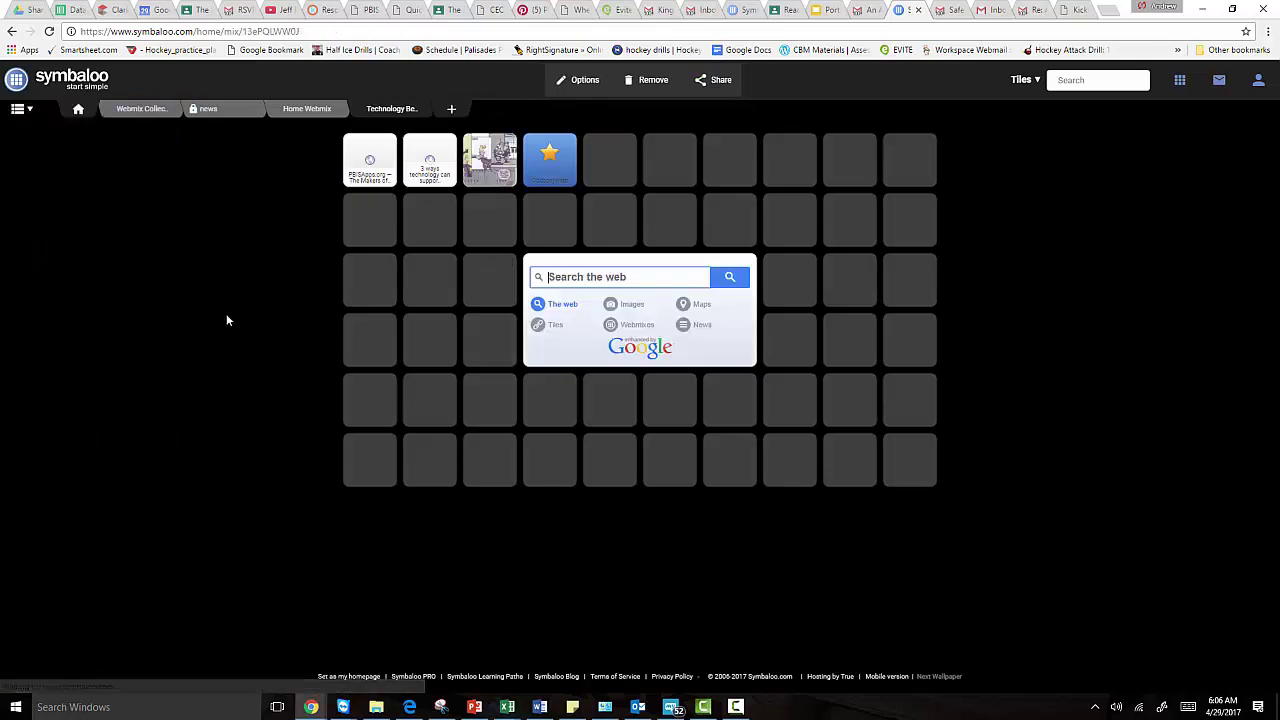
# Search the Symbaloo Gallery for webmixes about "behavior"
pyautogui.click(451, 112)
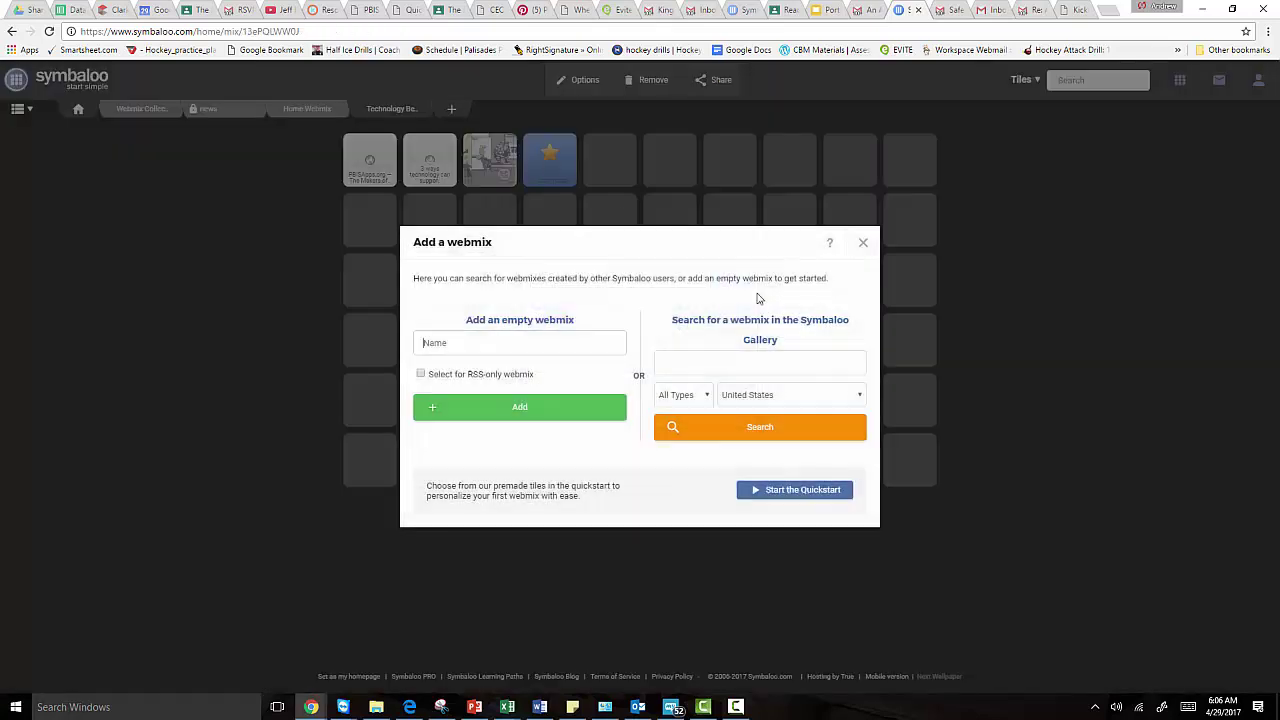
pyautogui.click(752, 358)
pyautogui.write('behavior')
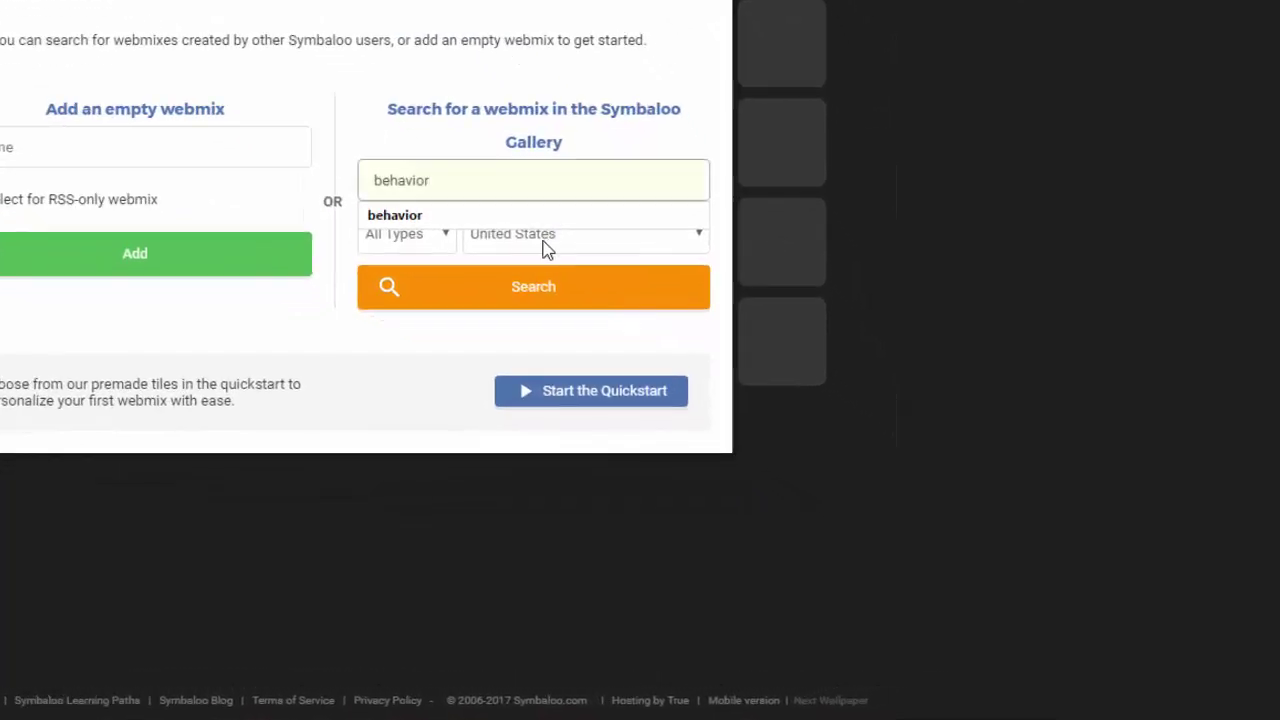
pyautogui.click(530, 216)
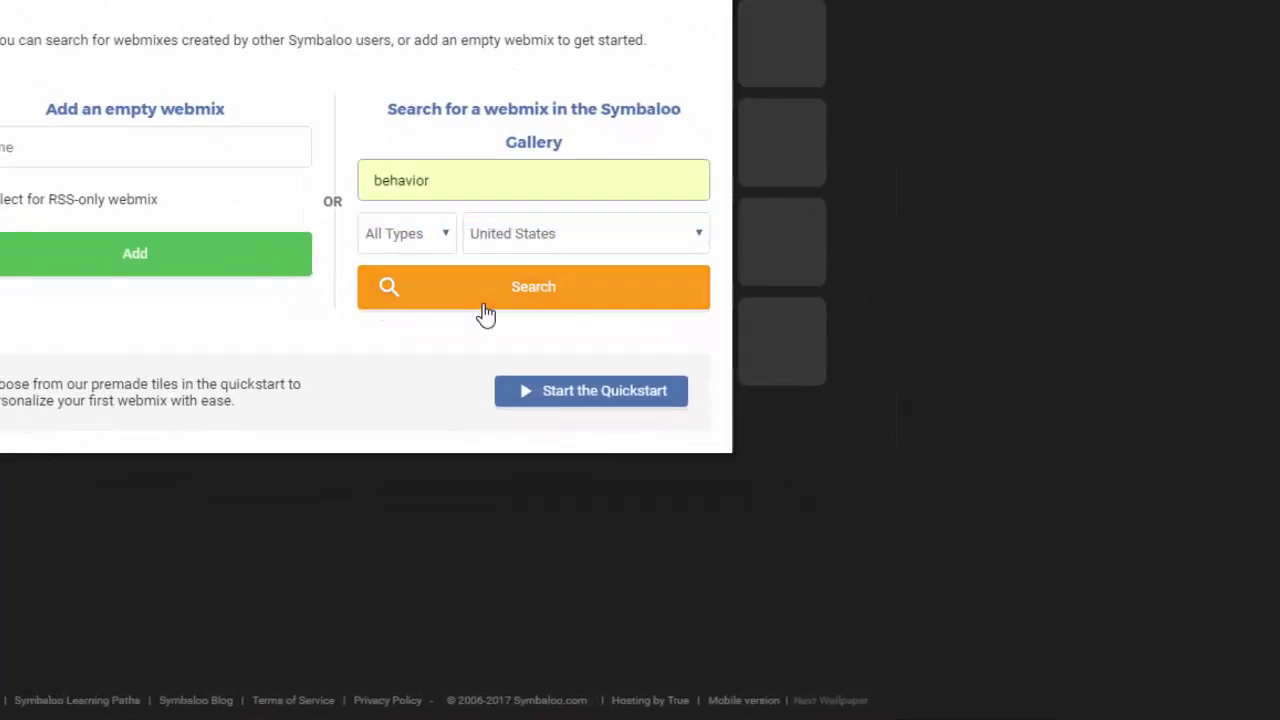
pyautogui.click(488, 298)
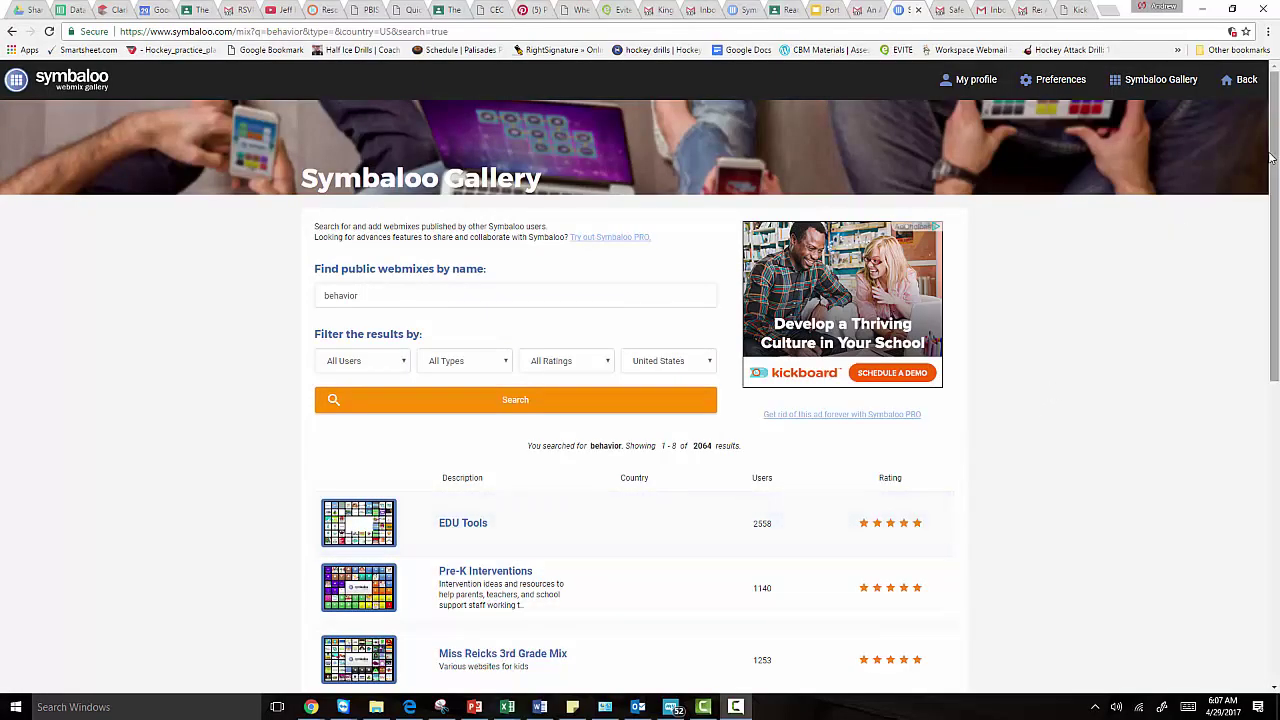
# Open the EDU Tools webmix from the gallery results, look over its tiles, and add it to the collection
pyautogui.moveTo(1272, 148); pyautogui.dragTo(1272, 333)
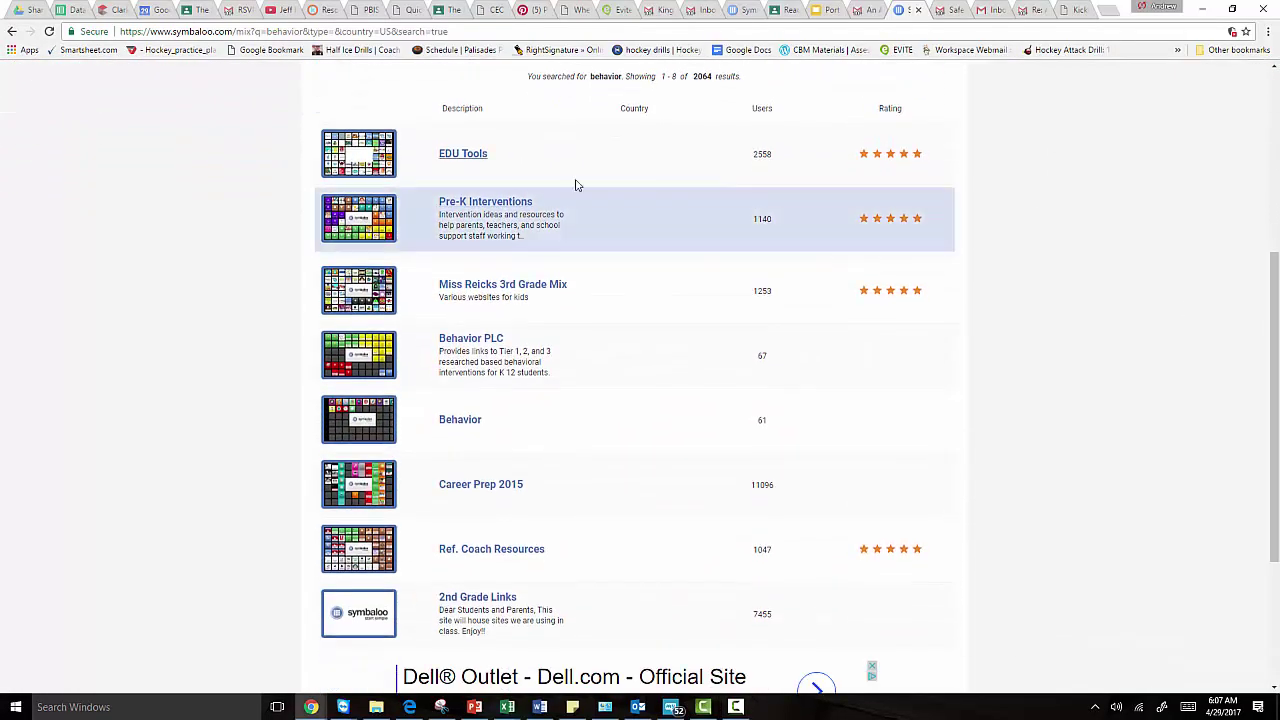
pyautogui.click(452, 155)
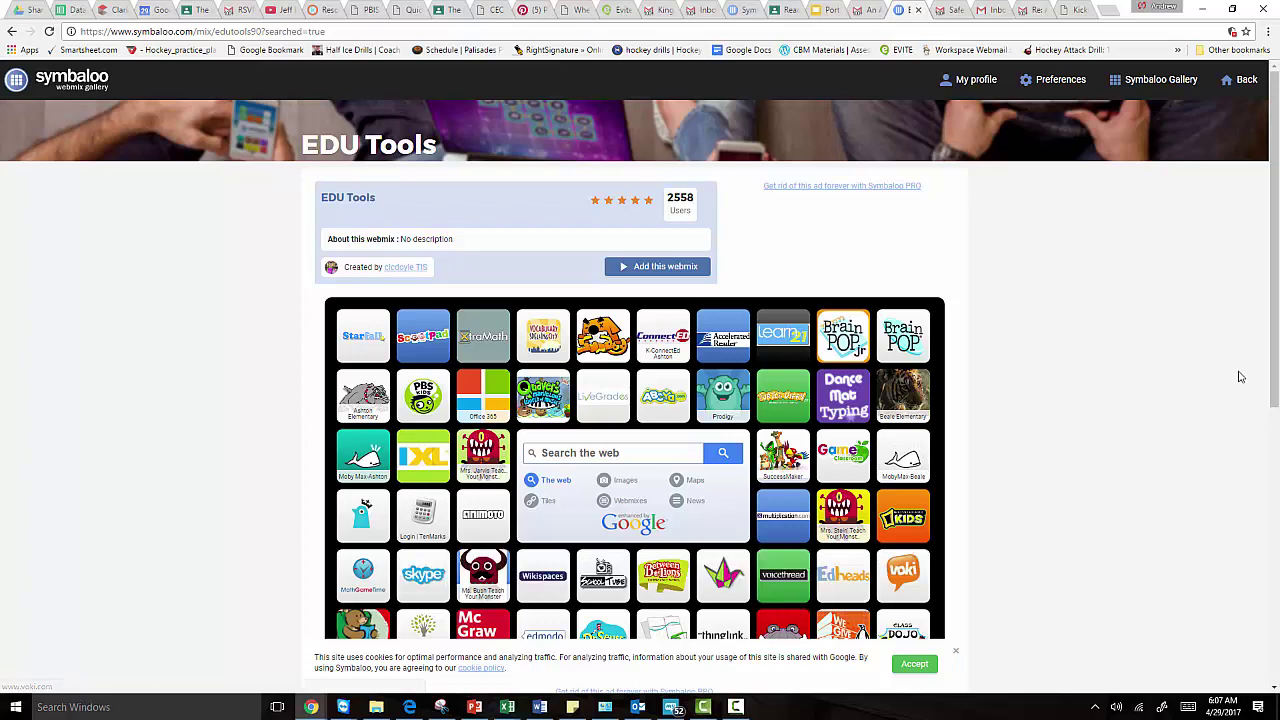
pyautogui.moveTo(1275, 400); pyautogui.dragTo(1275, 490)
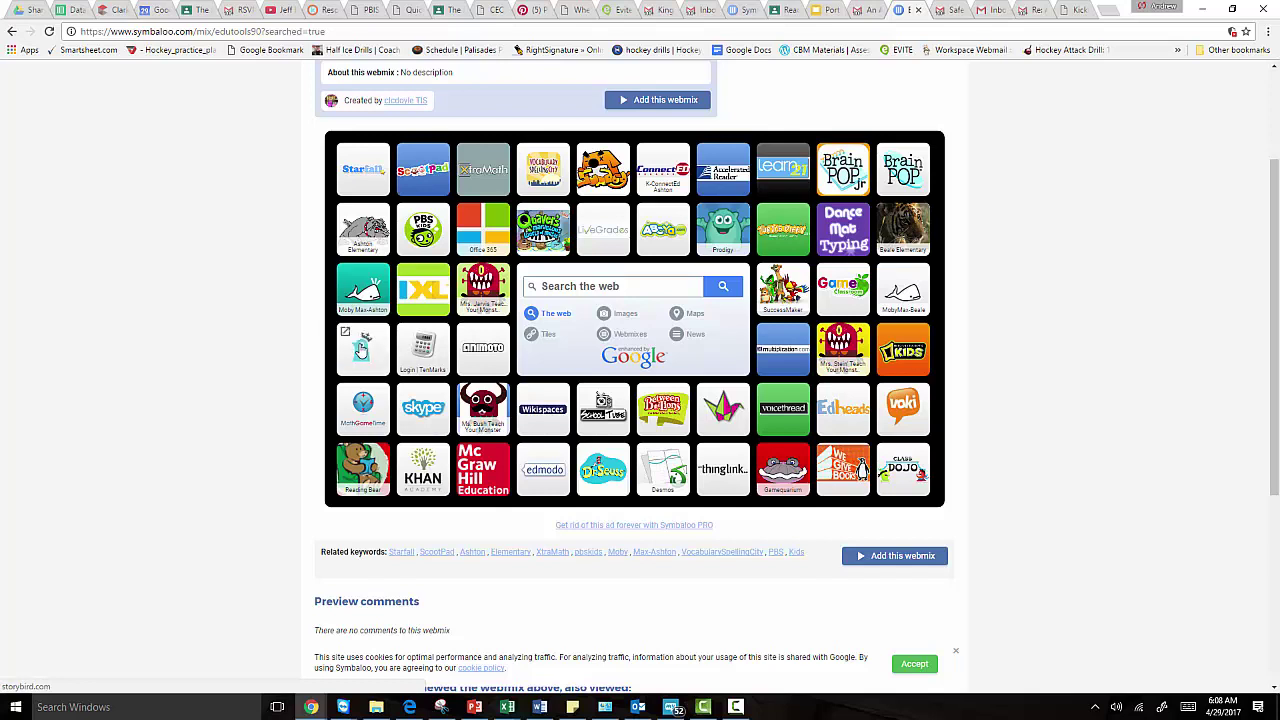
pyautogui.click(870, 557)
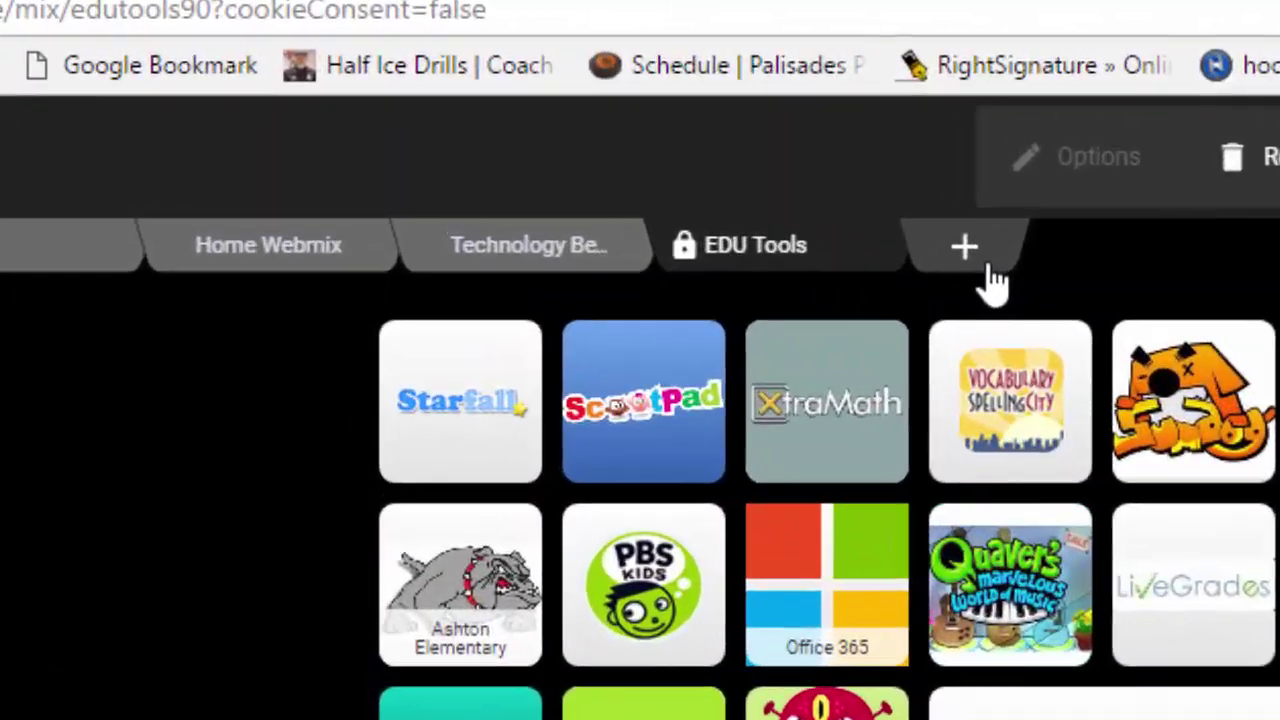
# Switch from the EDU Tools webmix to the "Technology Be.." webmix
pyautogui.click(991, 268)
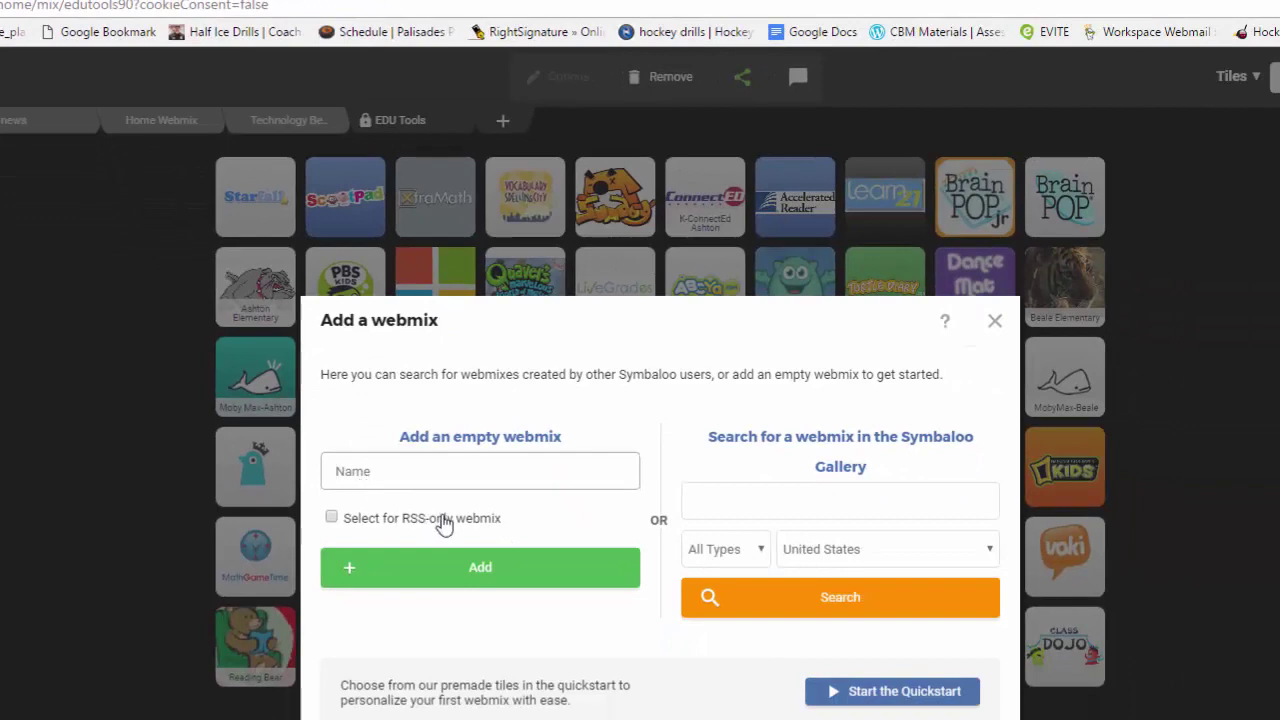
pyautogui.click(1010, 326)
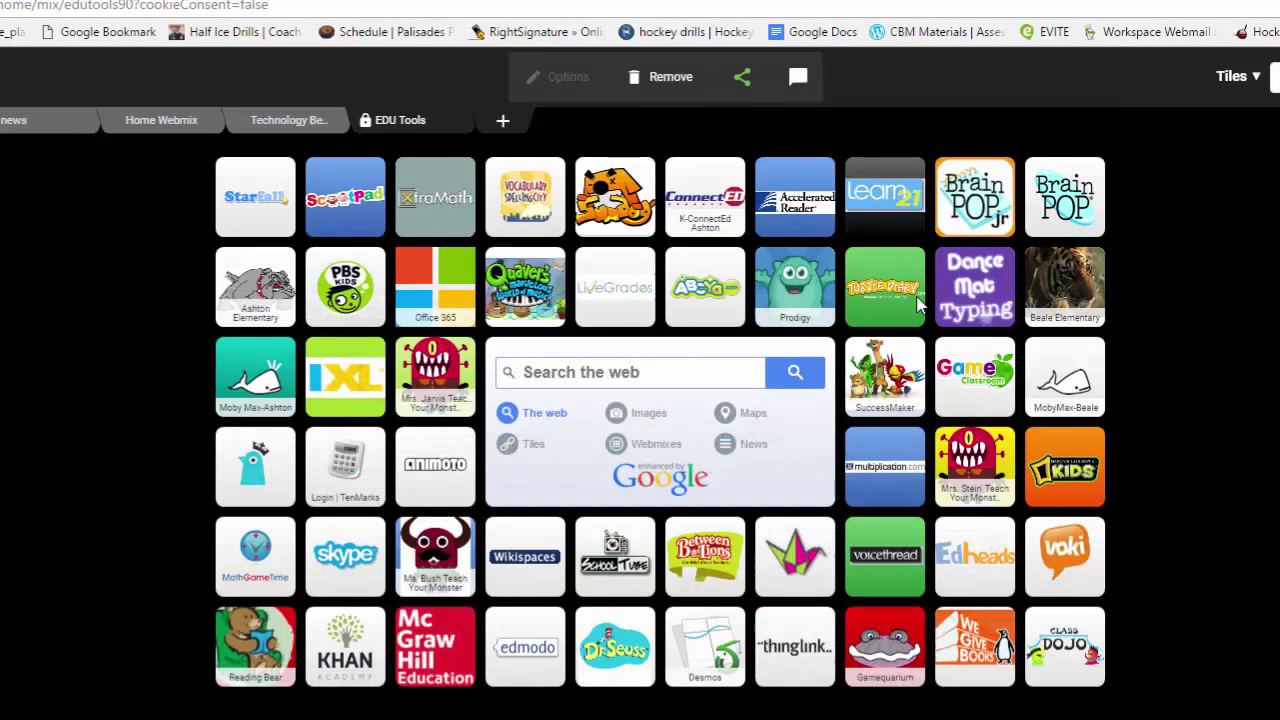
pyautogui.click(279, 130)
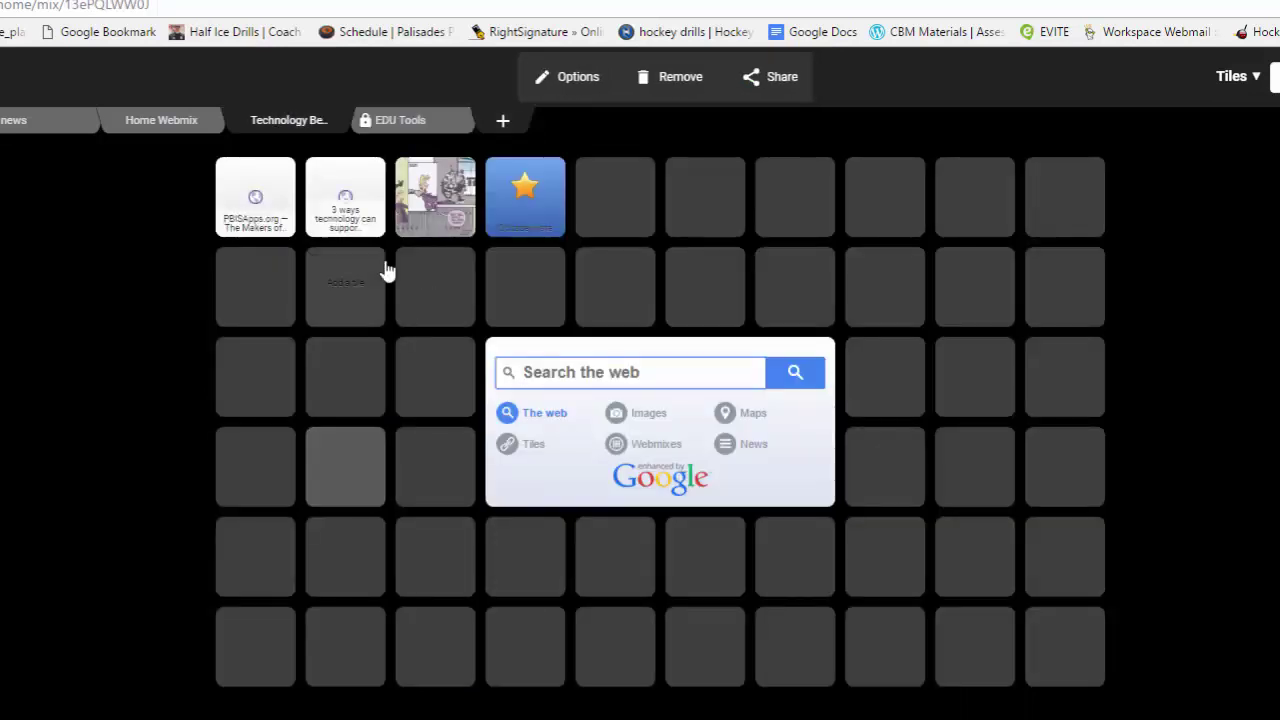
pyautogui.rightClick(268, 188)
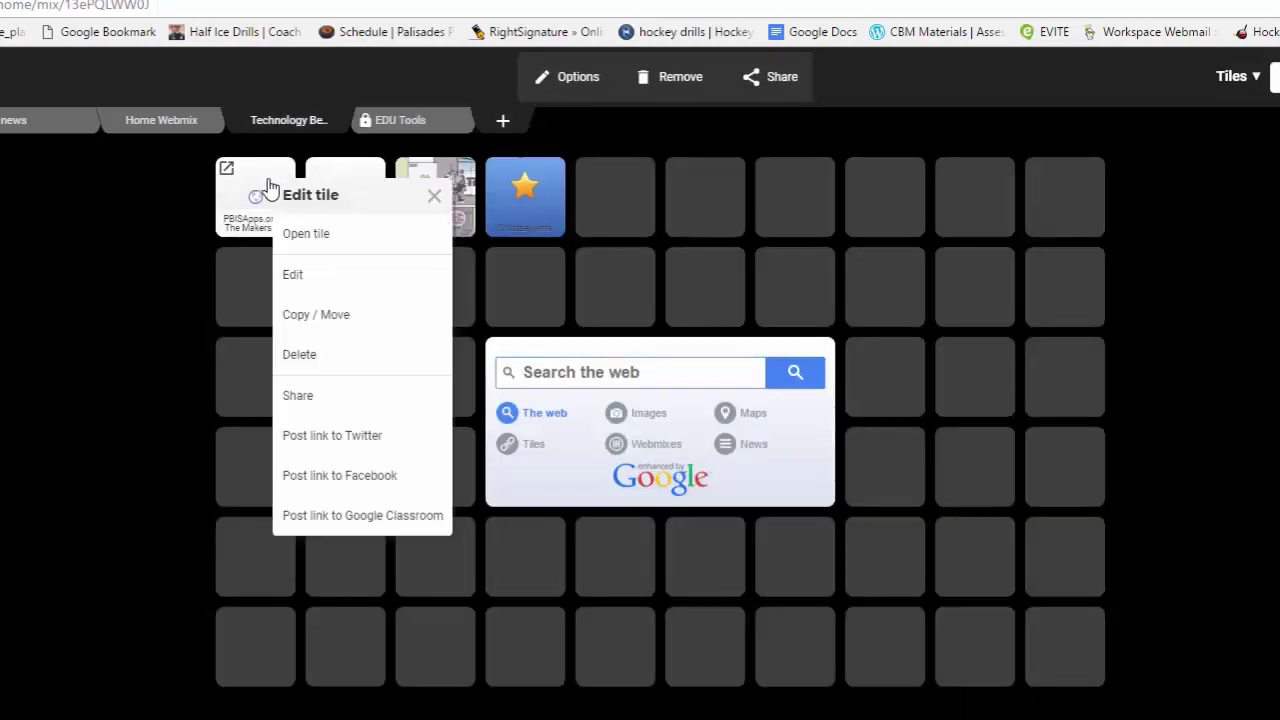
pyautogui.click(296, 278)
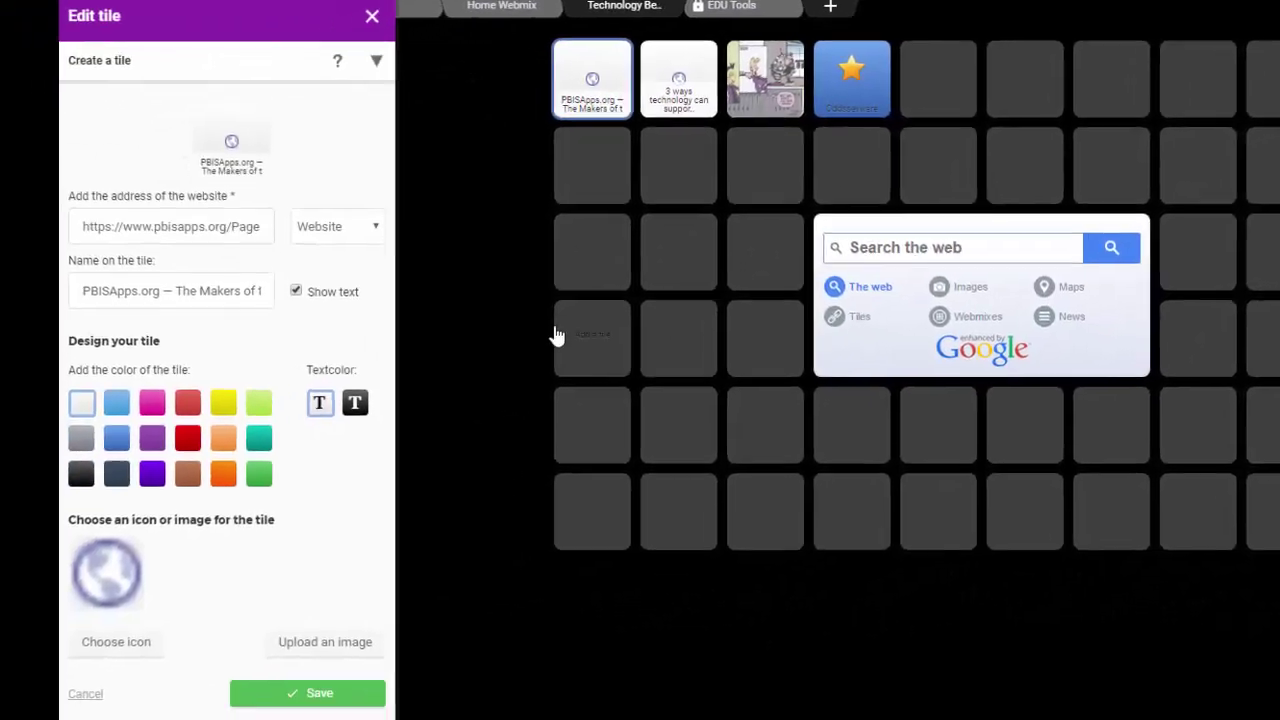
pyautogui.click(237, 399)
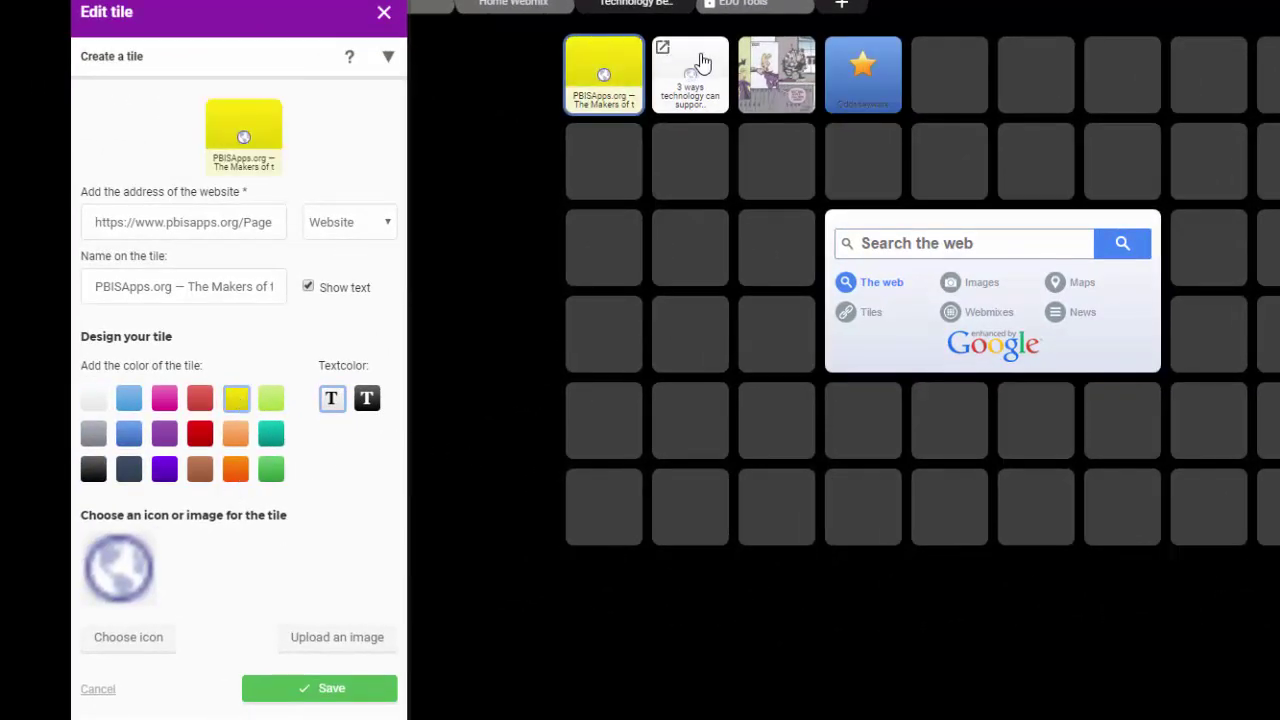
pyautogui.click(662, 47)
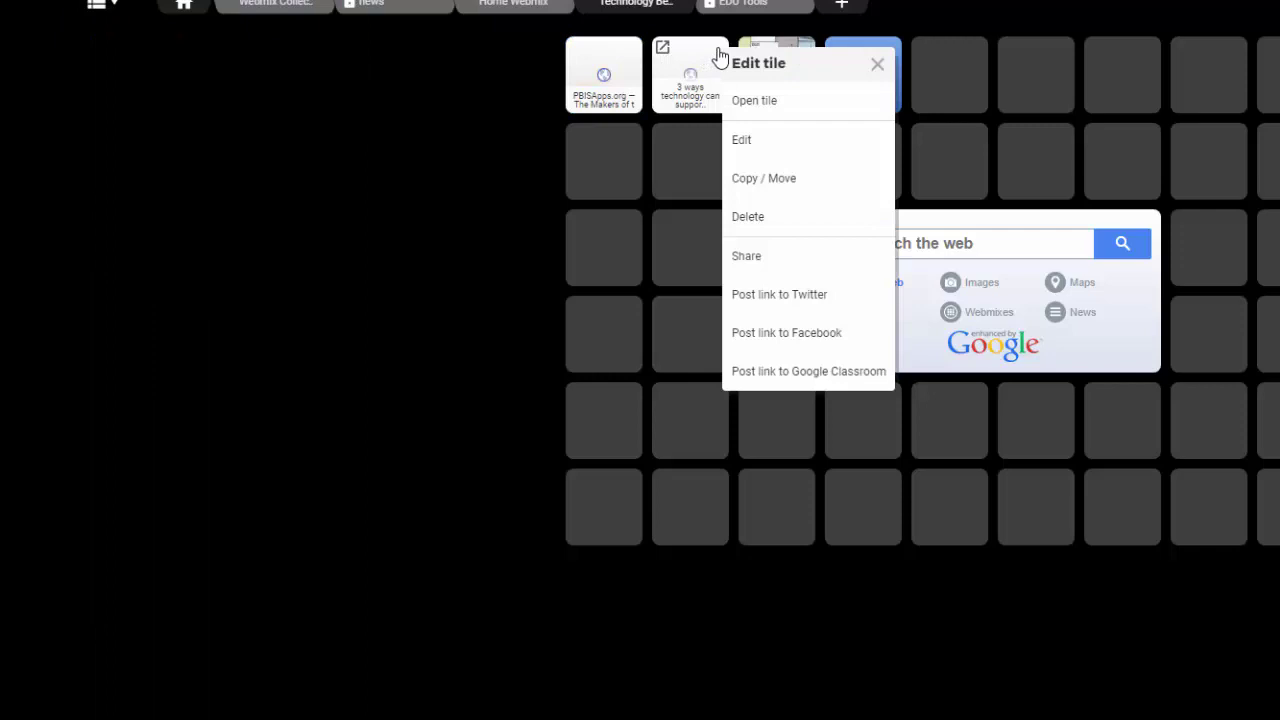
# Change the color of the PBISApps.org tile to yellow and save the tile
pyautogui.rightClick(623, 65)
pyautogui.click(677, 158)
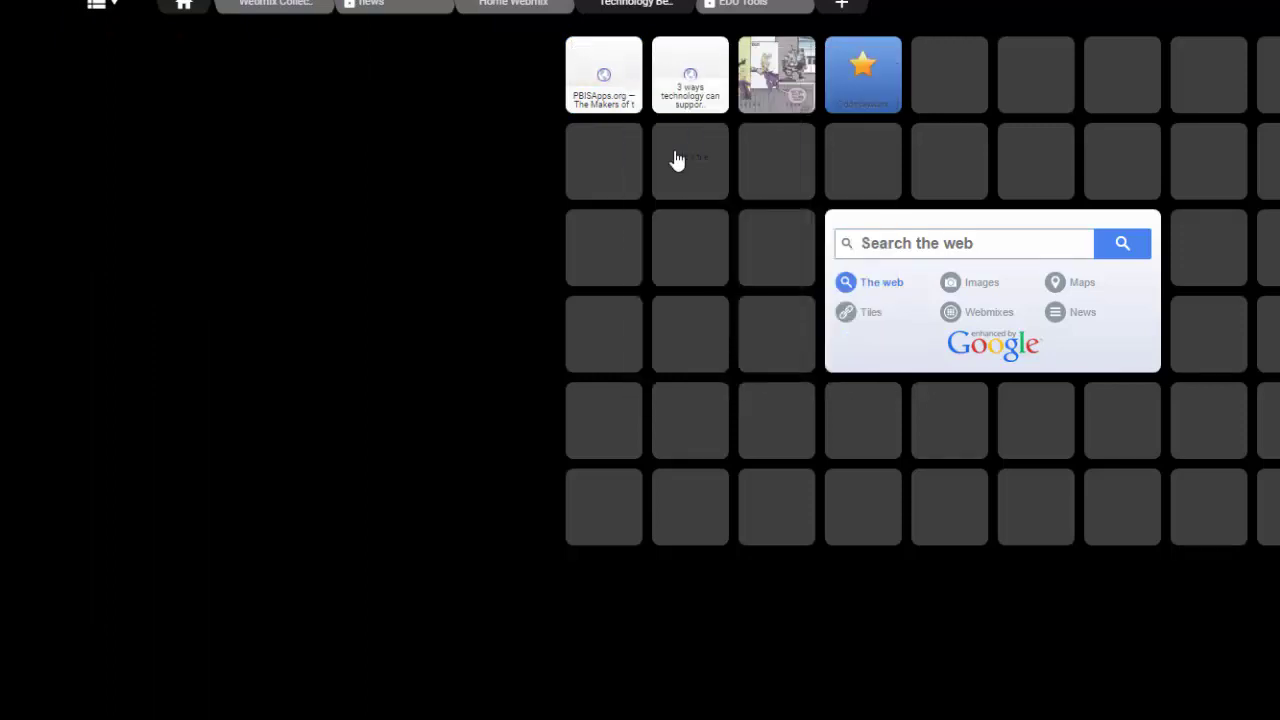
pyautogui.click(233, 404)
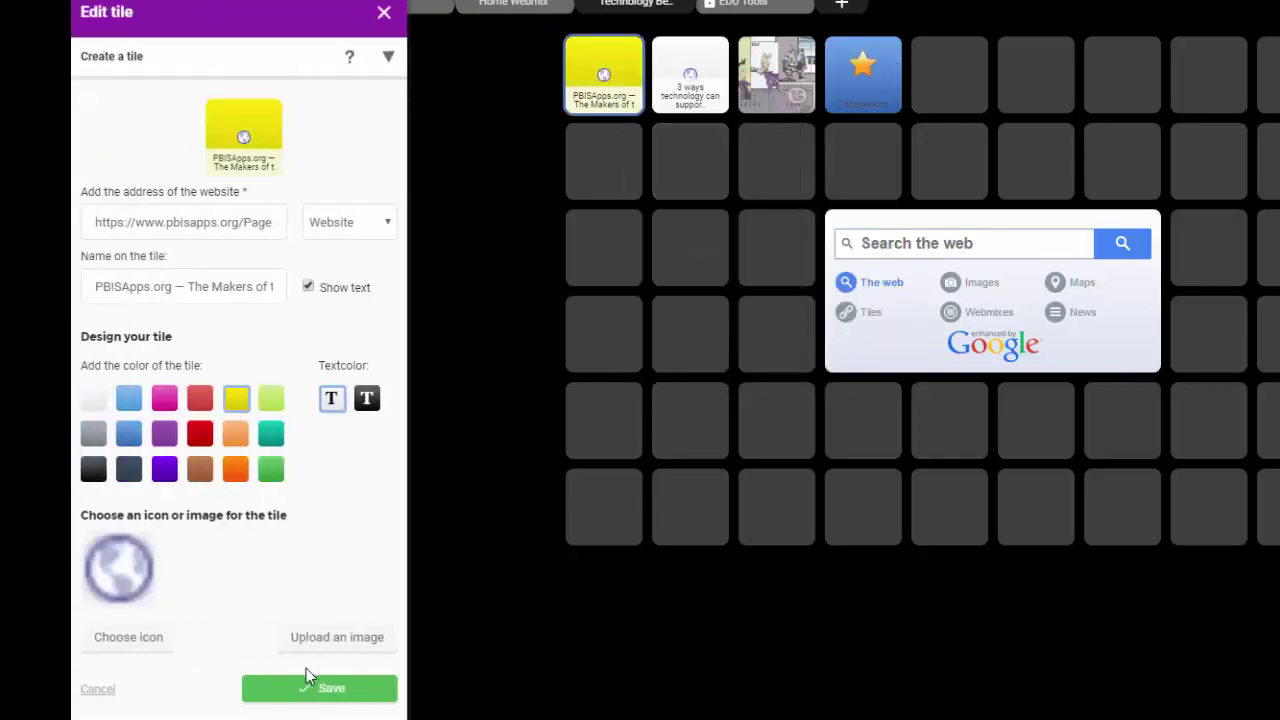
pyautogui.click(317, 690)
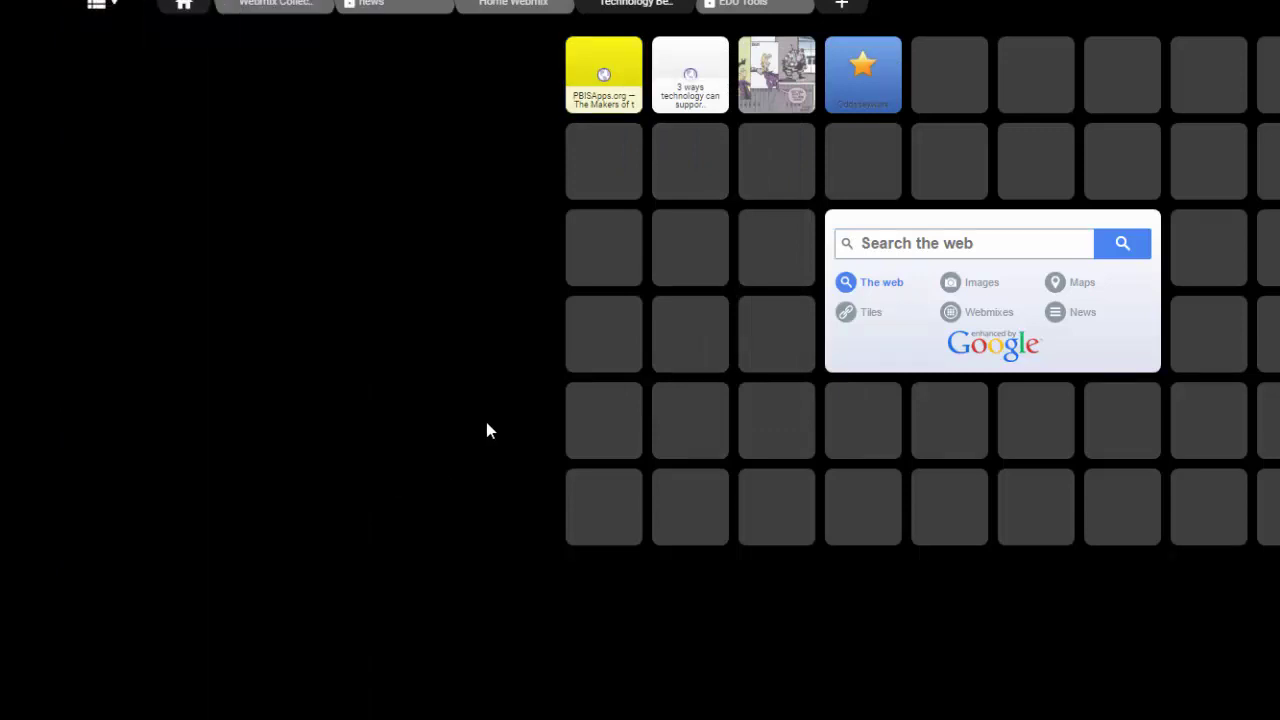
pyautogui.rightClick(714, 90)
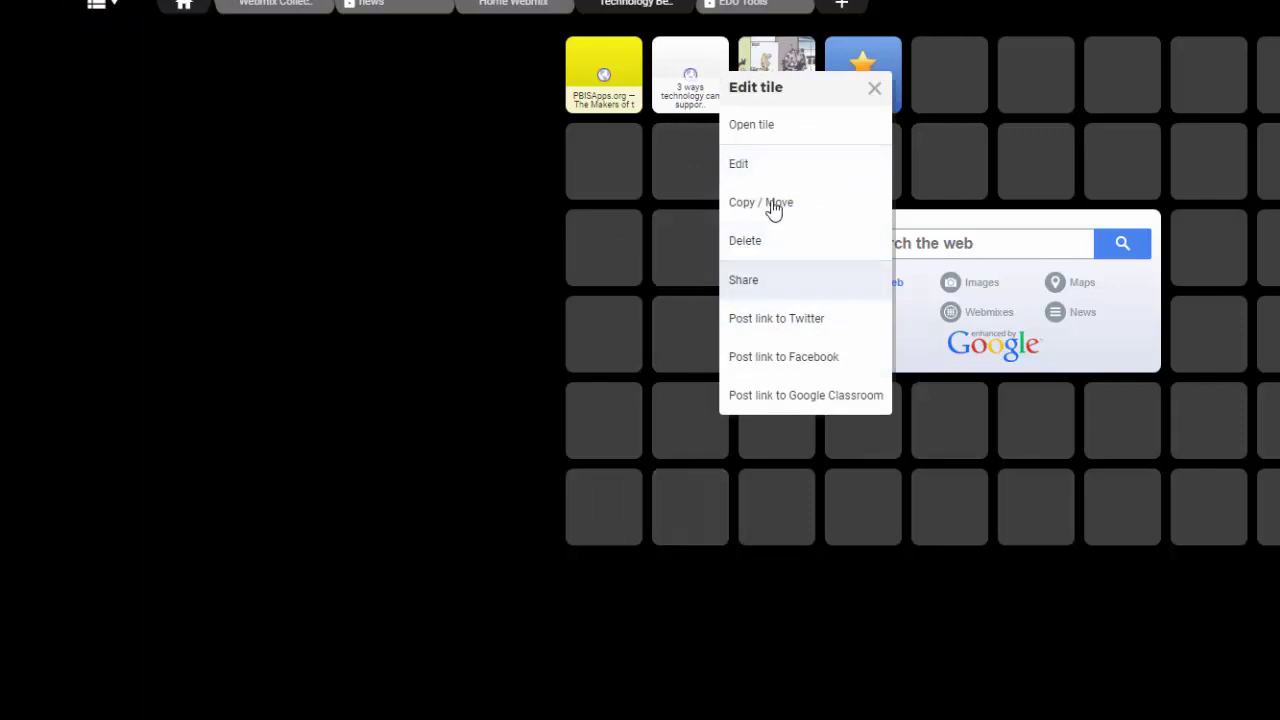
pyautogui.click(752, 166)
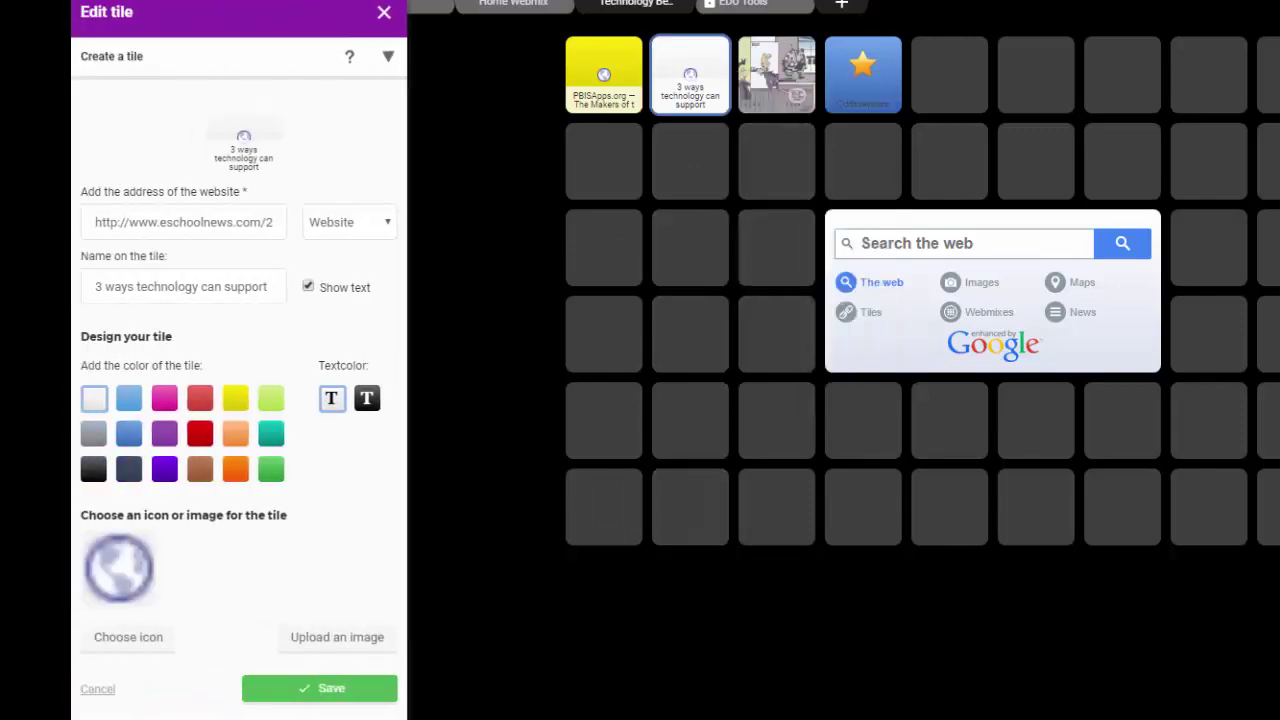
pyautogui.press('Escape')
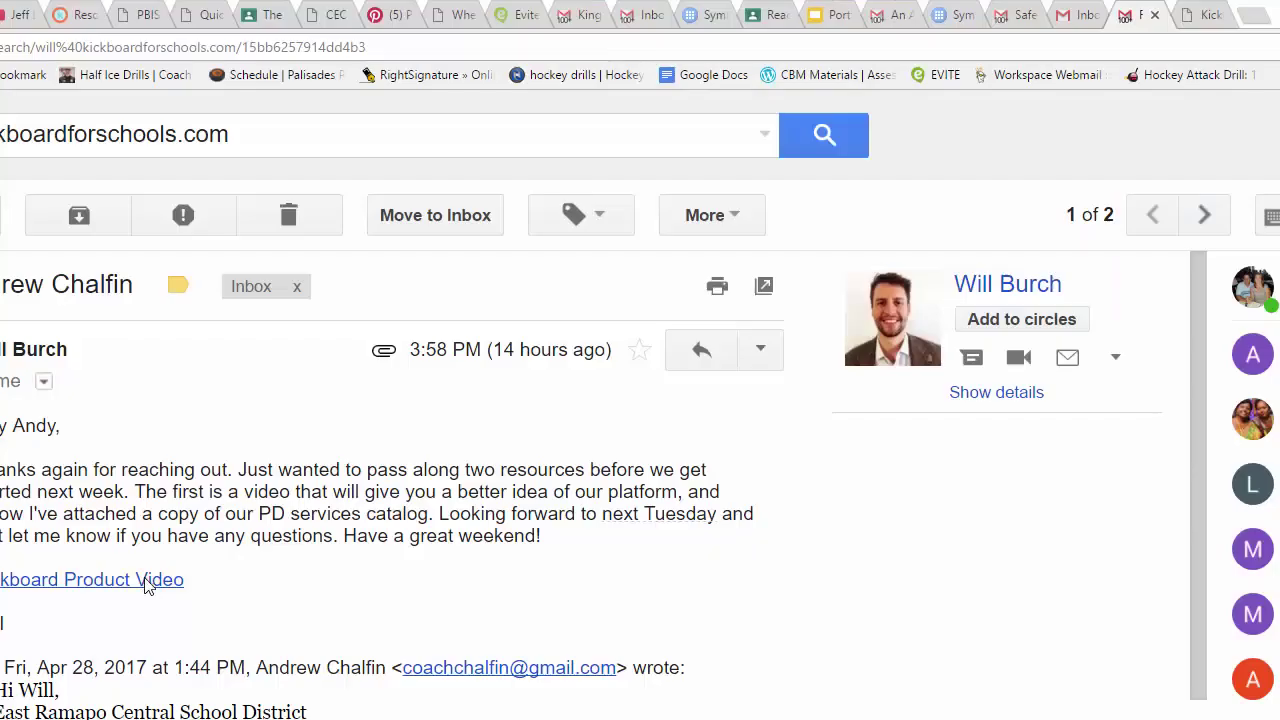
# Open the Kickboard Product Video link in the email and copy the web address of the product demo page
pyautogui.click(143, 582)
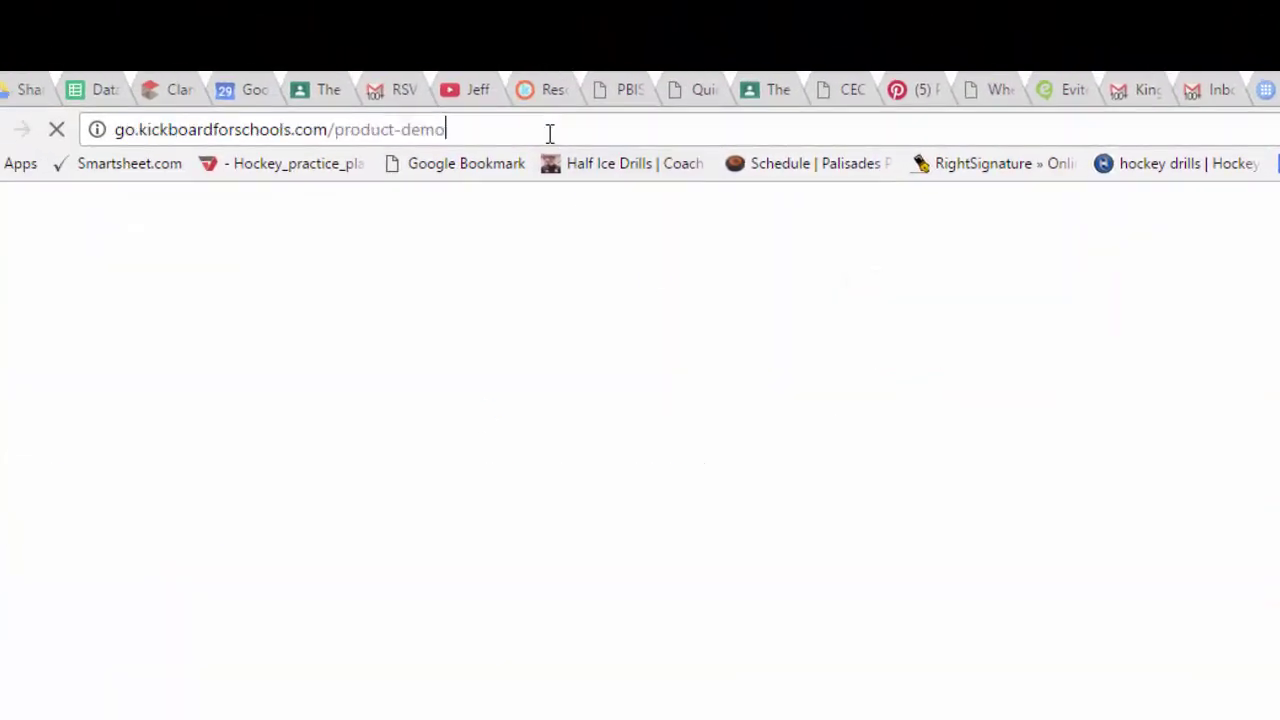
pyautogui.rightClick(485, 123)
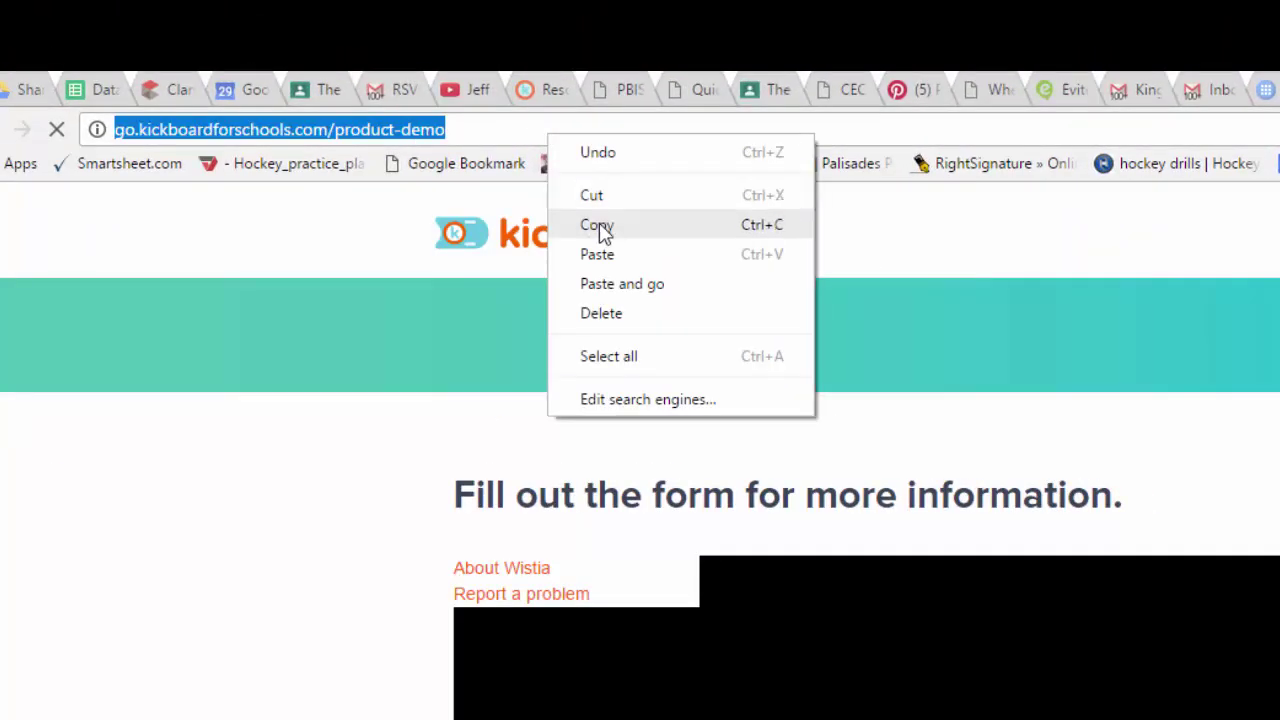
pyautogui.click(598, 226)
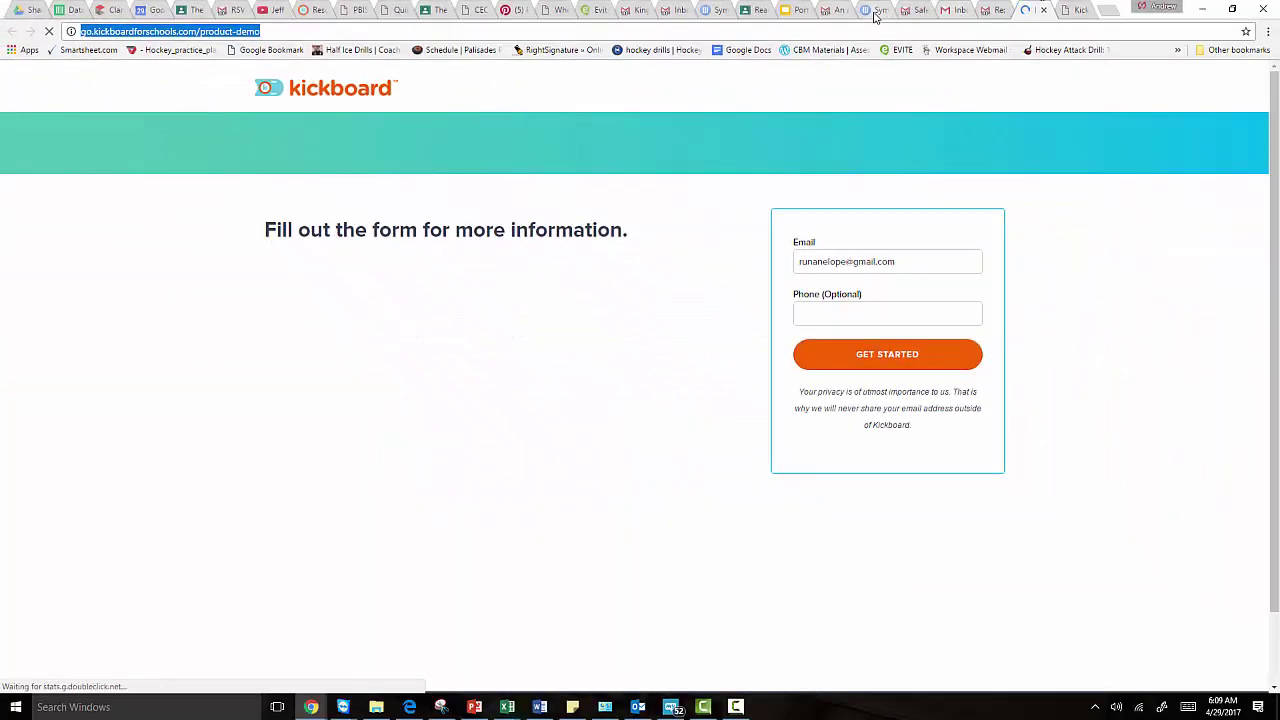
# Close the Kickboard product demo page and return to the "Technology Be.." webmix in Symbaloo
pyautogui.click(874, 11)
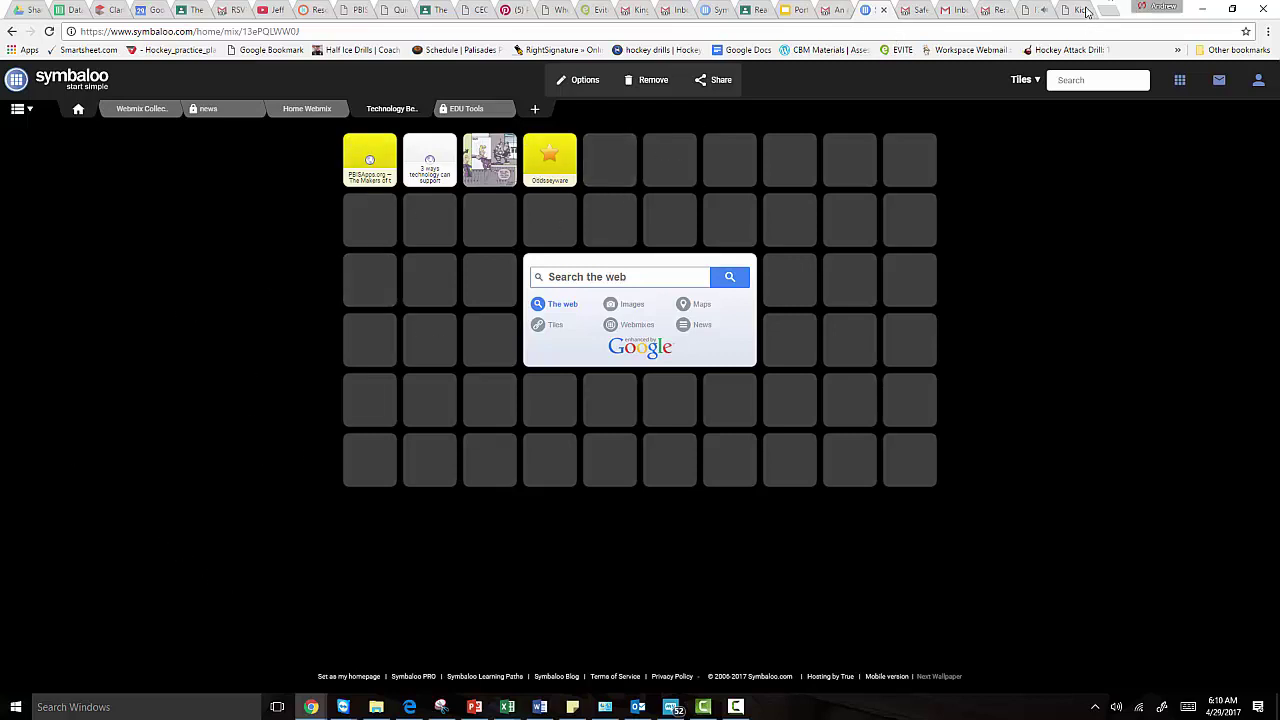
pyautogui.click(1048, 13)
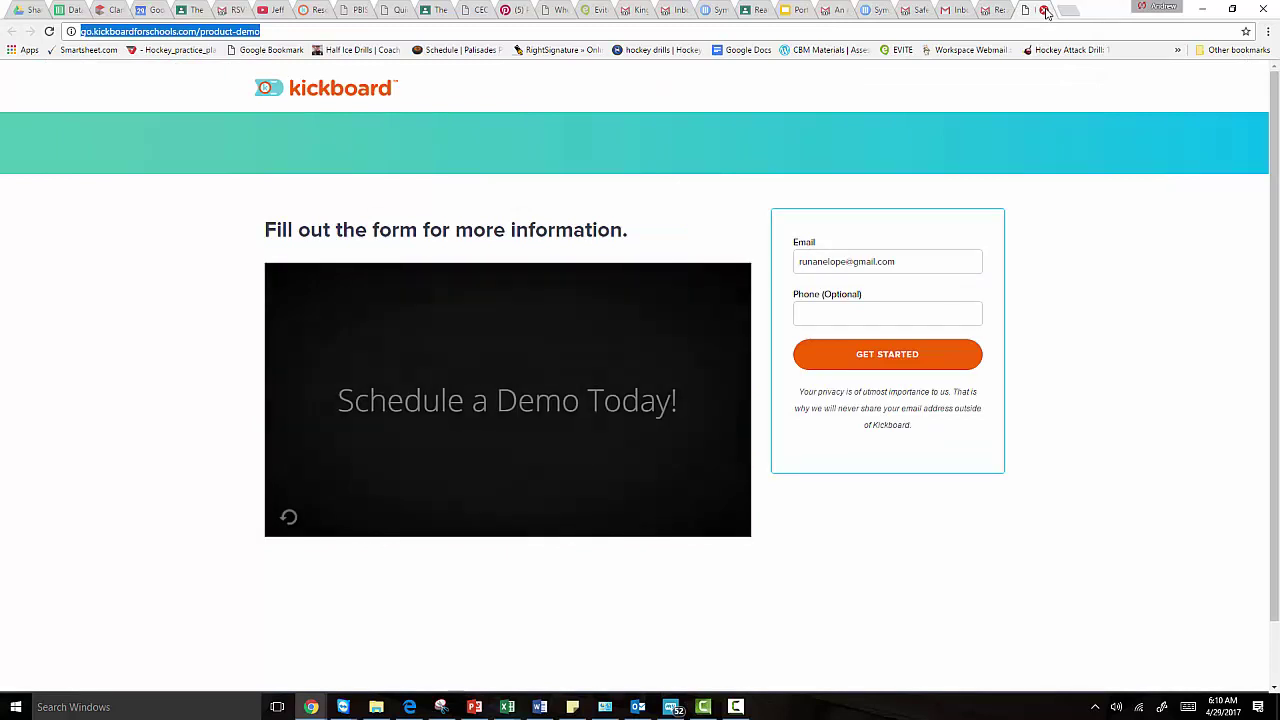
pyautogui.click(872, 14)
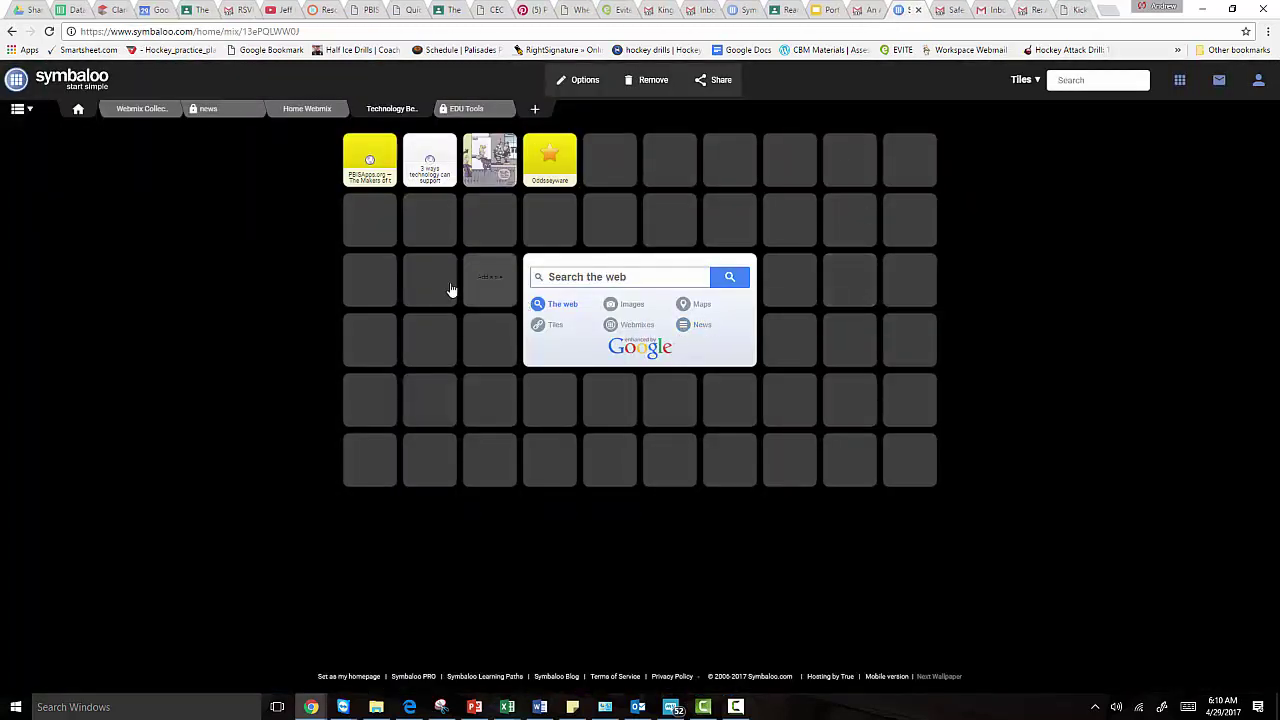
# Start a new tile in the first empty slot of the third row and paste the copied Kickboard product demo address as its website
pyautogui.click(379, 287)
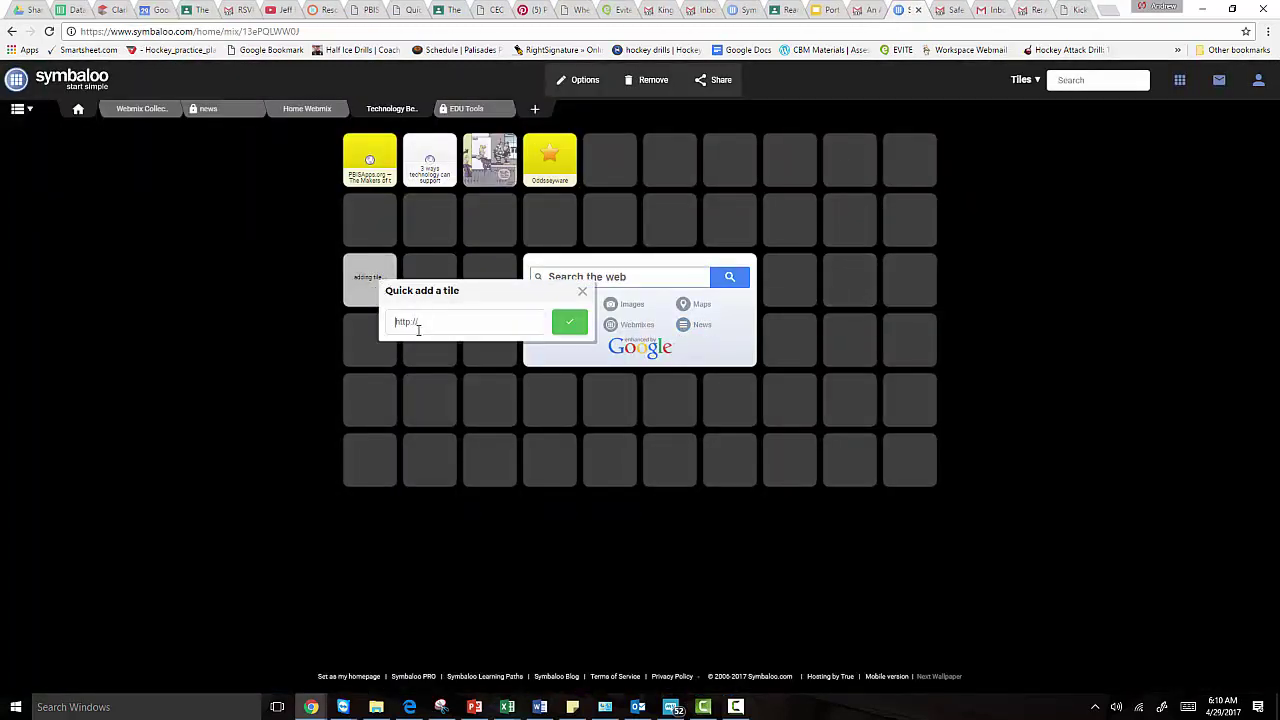
pyautogui.click(355, 274)
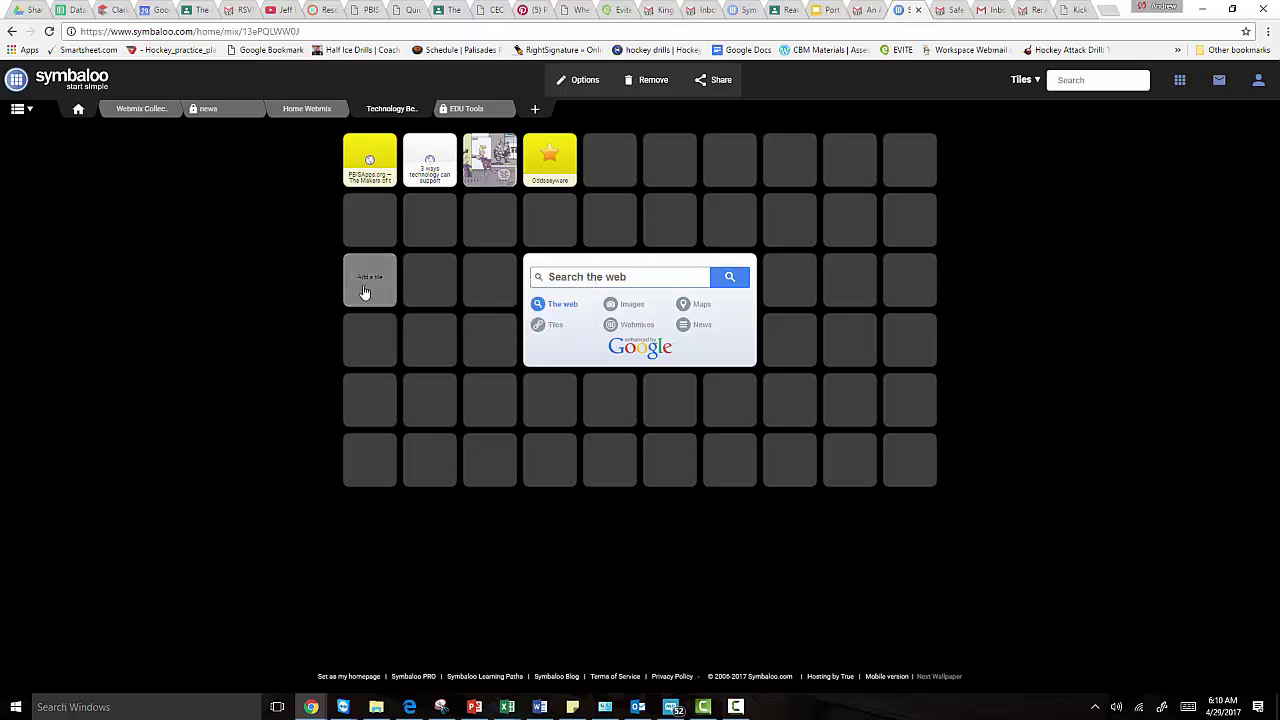
pyautogui.click(365, 291)
pyautogui.click(362, 280)
pyautogui.click(362, 287)
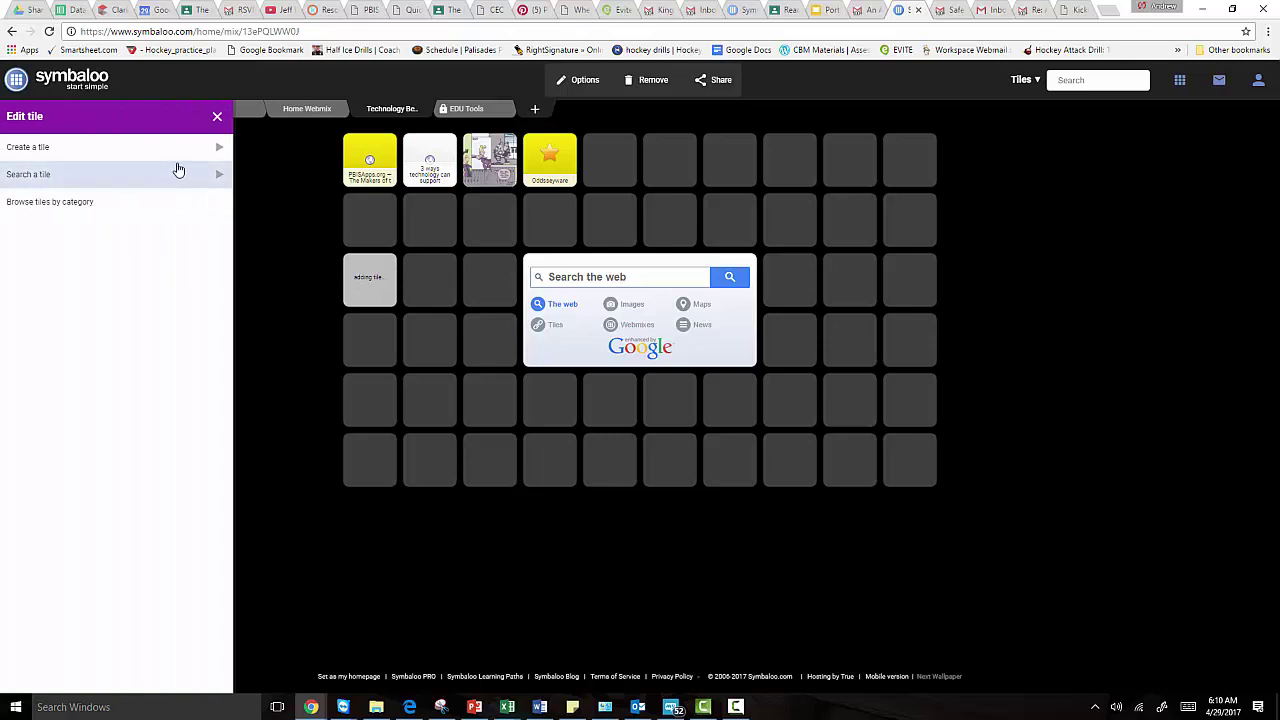
pyautogui.click(165, 156)
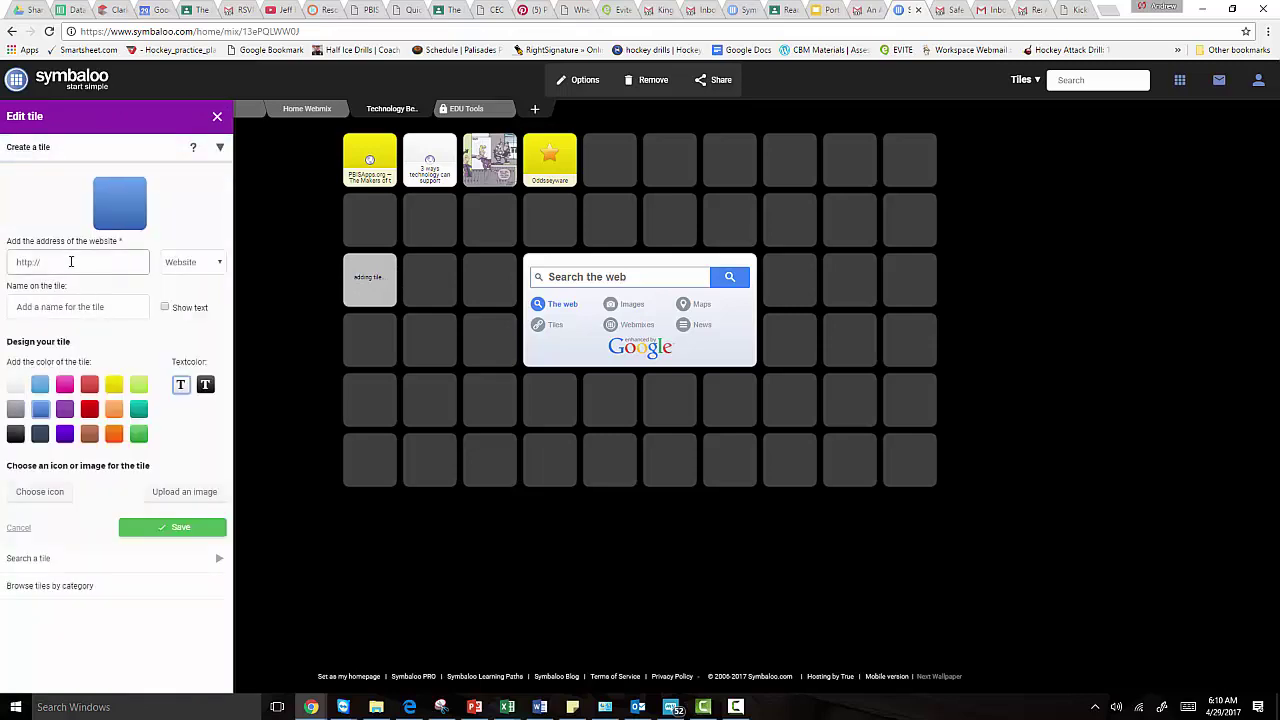
pyautogui.click(71, 262)
pyautogui.hotkey('ctrl', 'v')
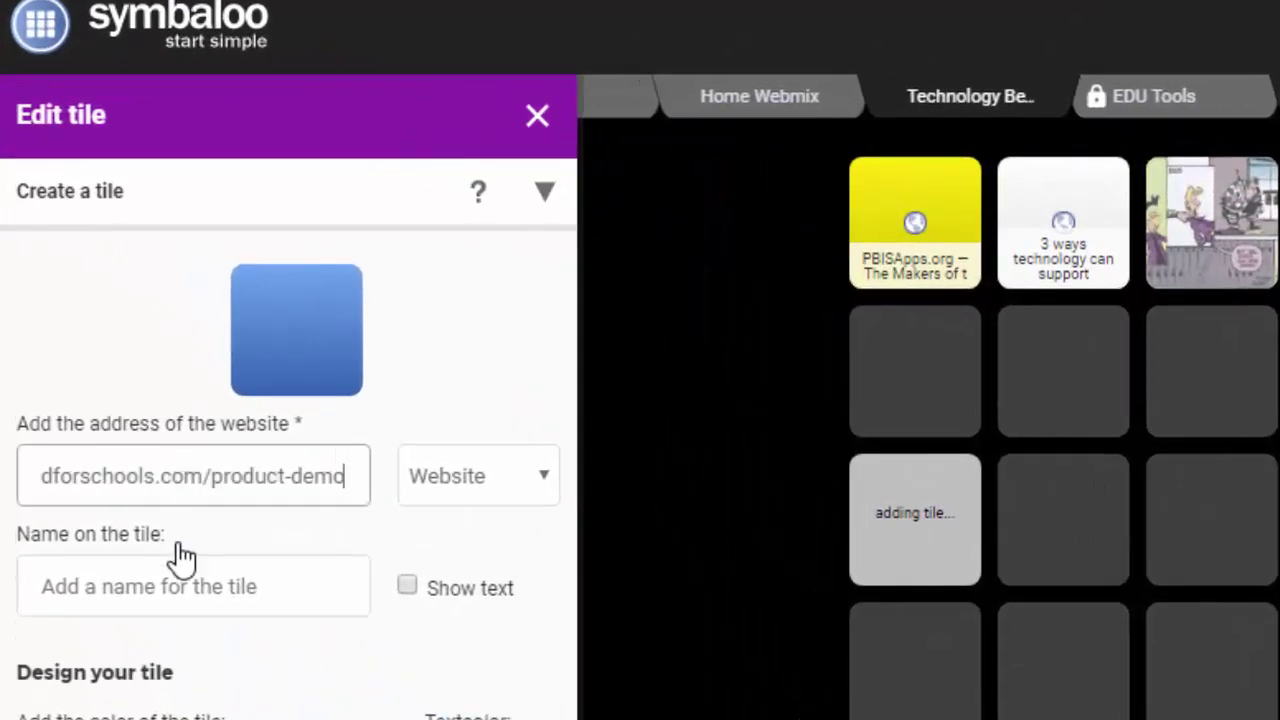
# Name the new tile "Kickboard Demo Video" and choose the flat bell icon for it
pyautogui.click(183, 590)
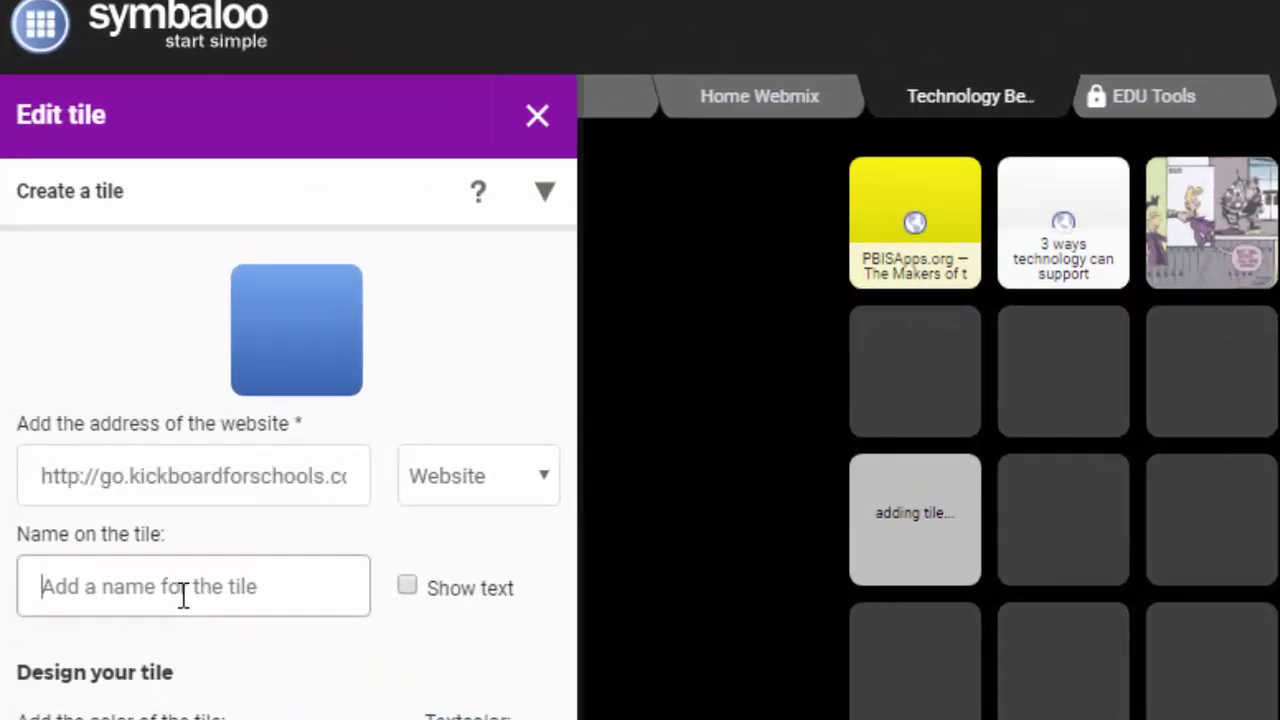
pyautogui.hotkey('ctrl', 'v')
pyautogui.press('BackSpace')
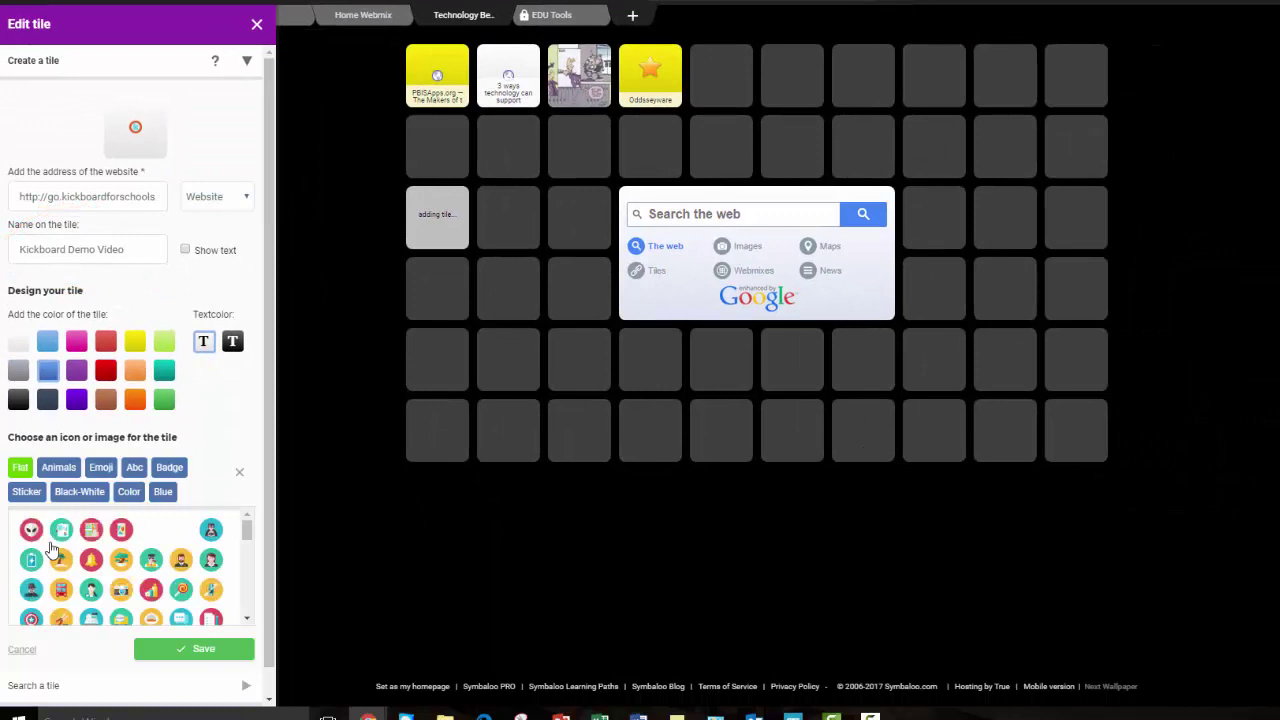
pyautogui.click(91, 560)
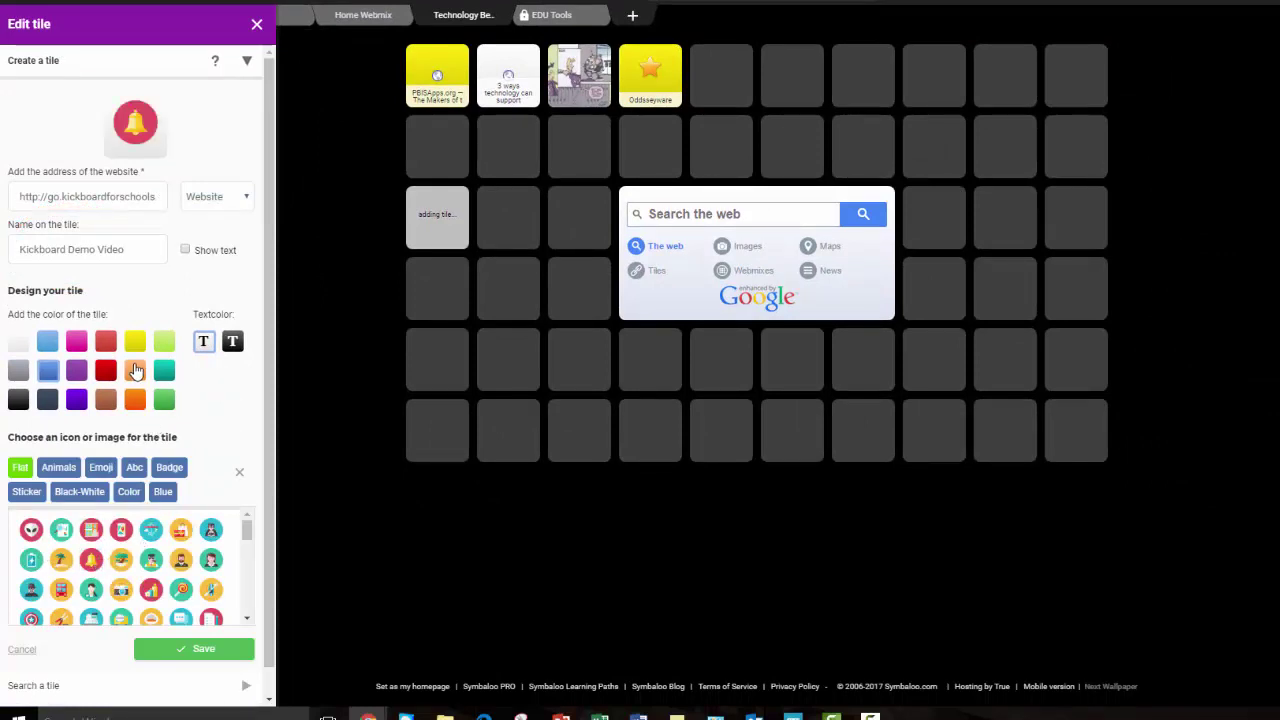
# Color the new Kickboard Demo Video tile teal and save it to the webmix
pyautogui.click(165, 374)
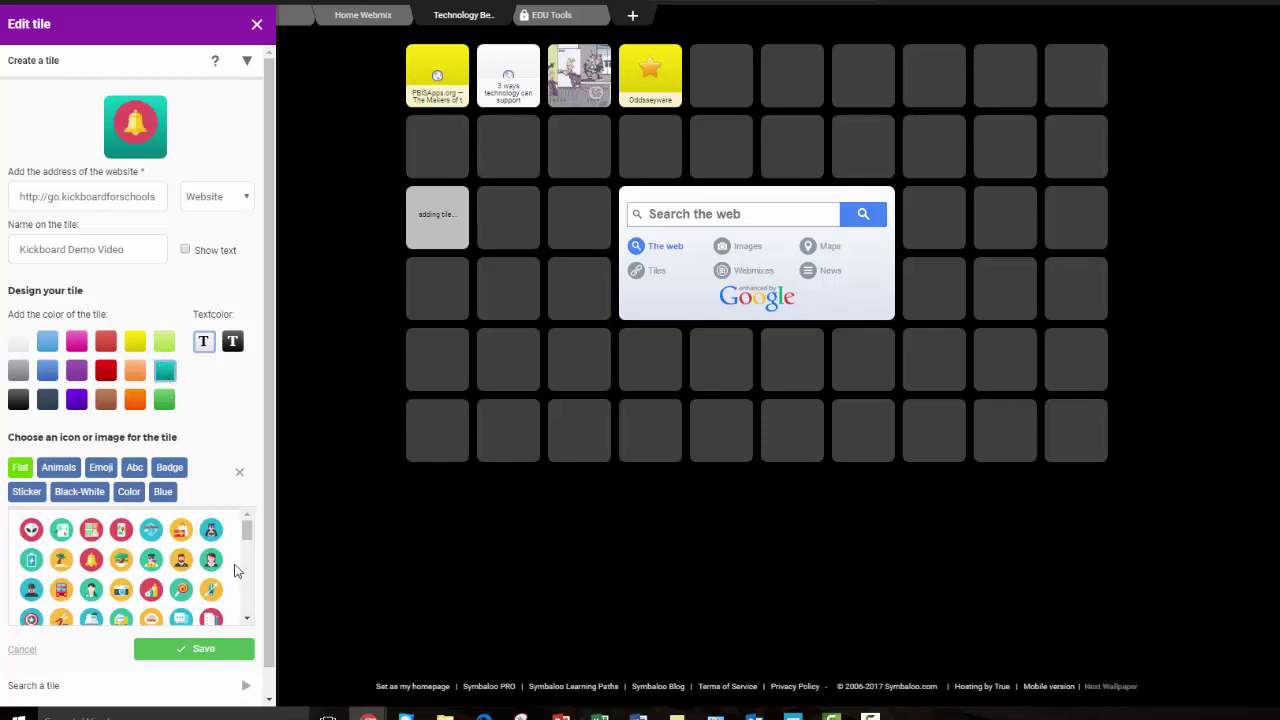
pyautogui.click(174, 650)
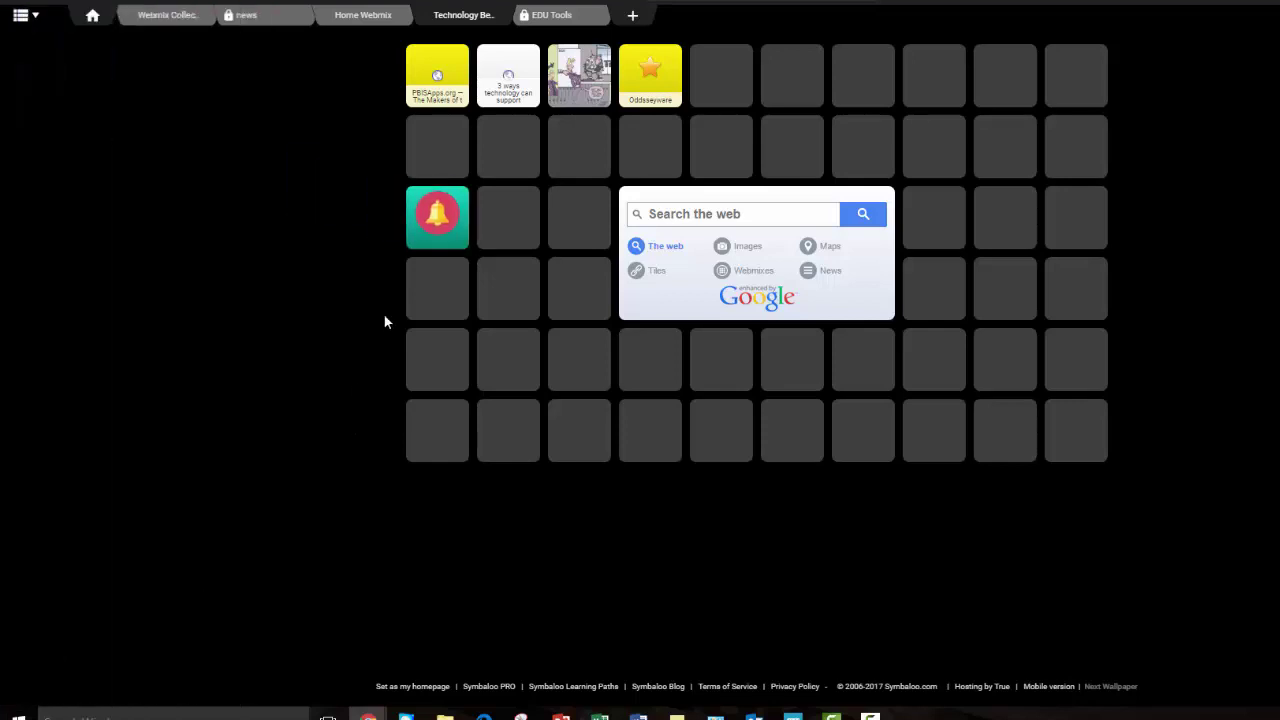
# Edit the bell tile to show its name as text in white and save the changes
pyautogui.rightClick(429, 243)
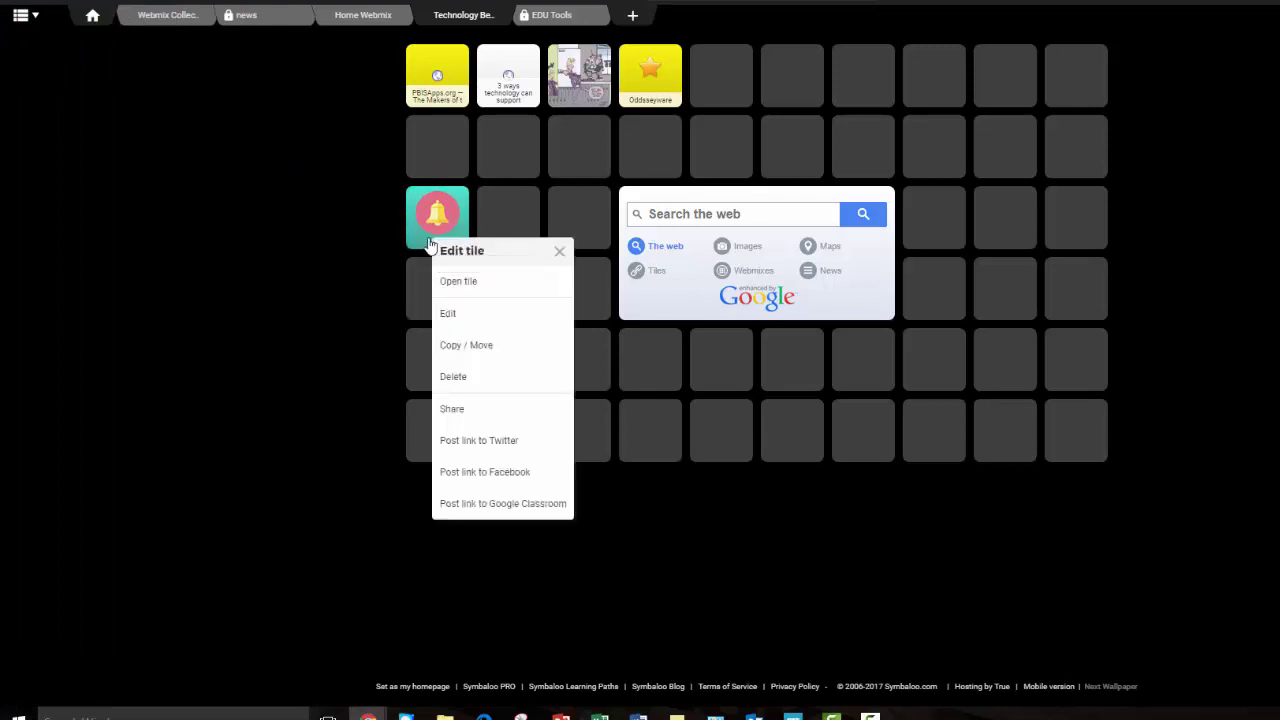
pyautogui.click(448, 314)
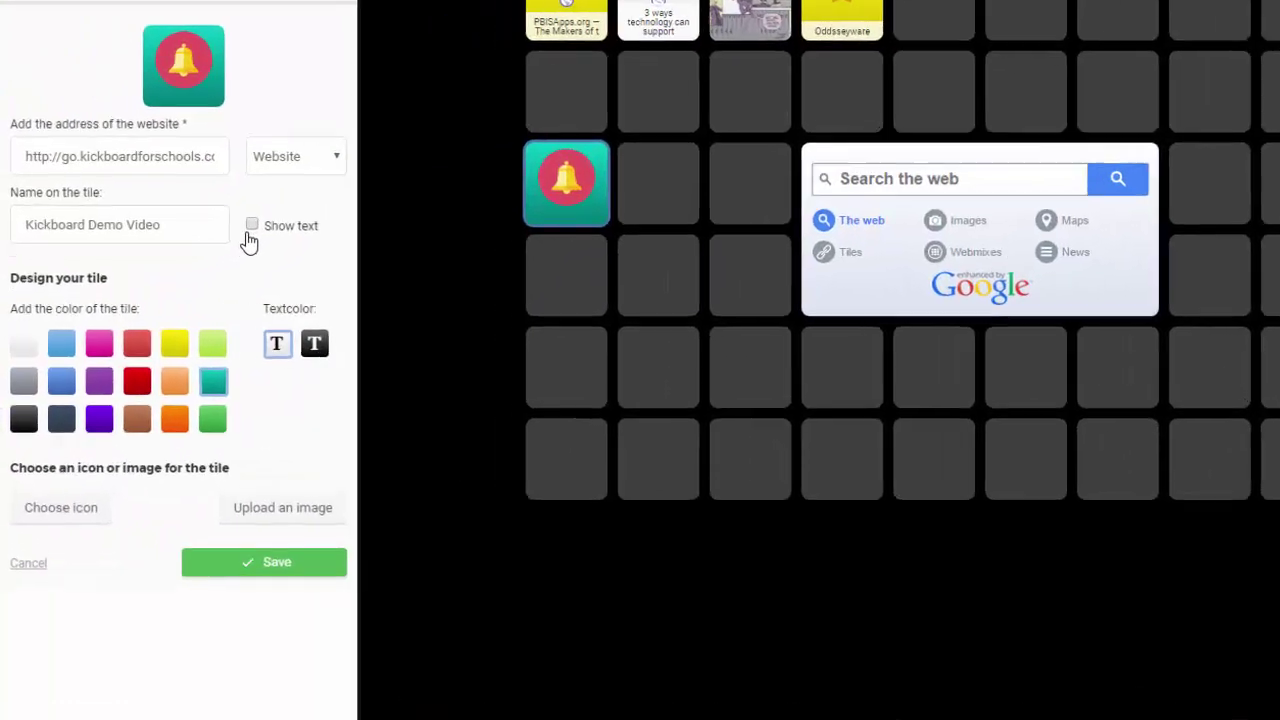
pyautogui.click(194, 249)
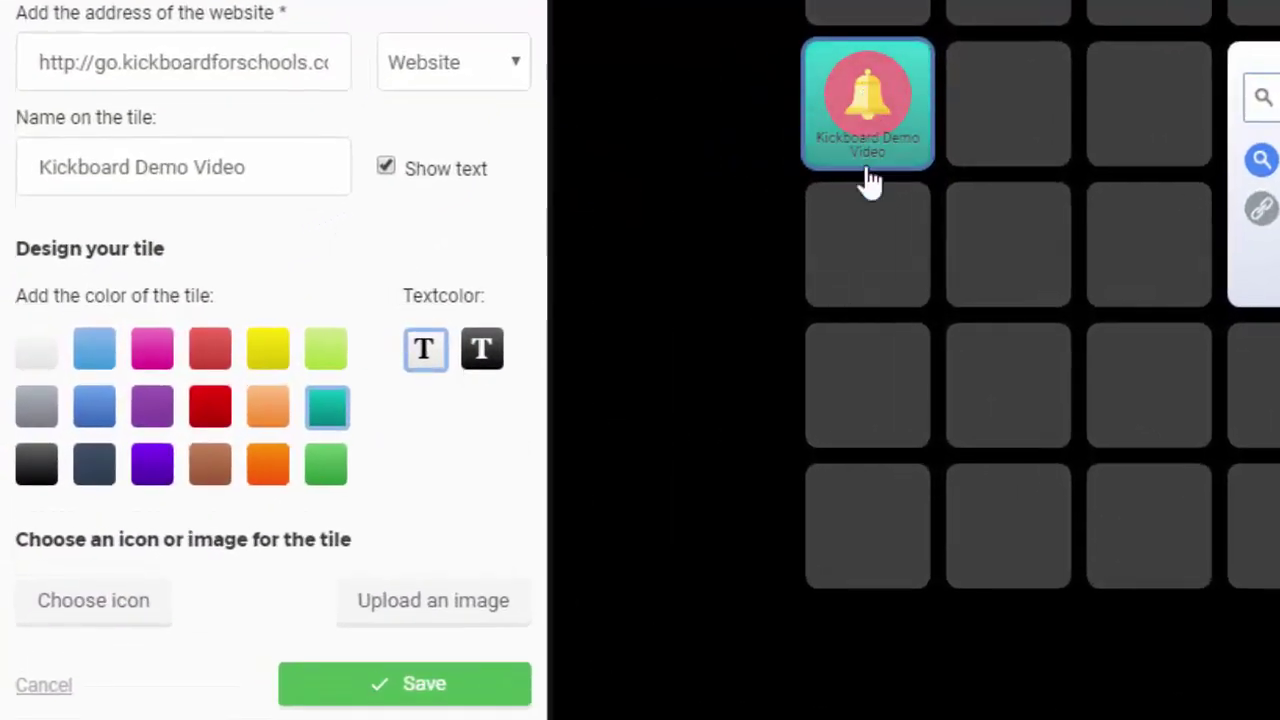
pyautogui.click(485, 360)
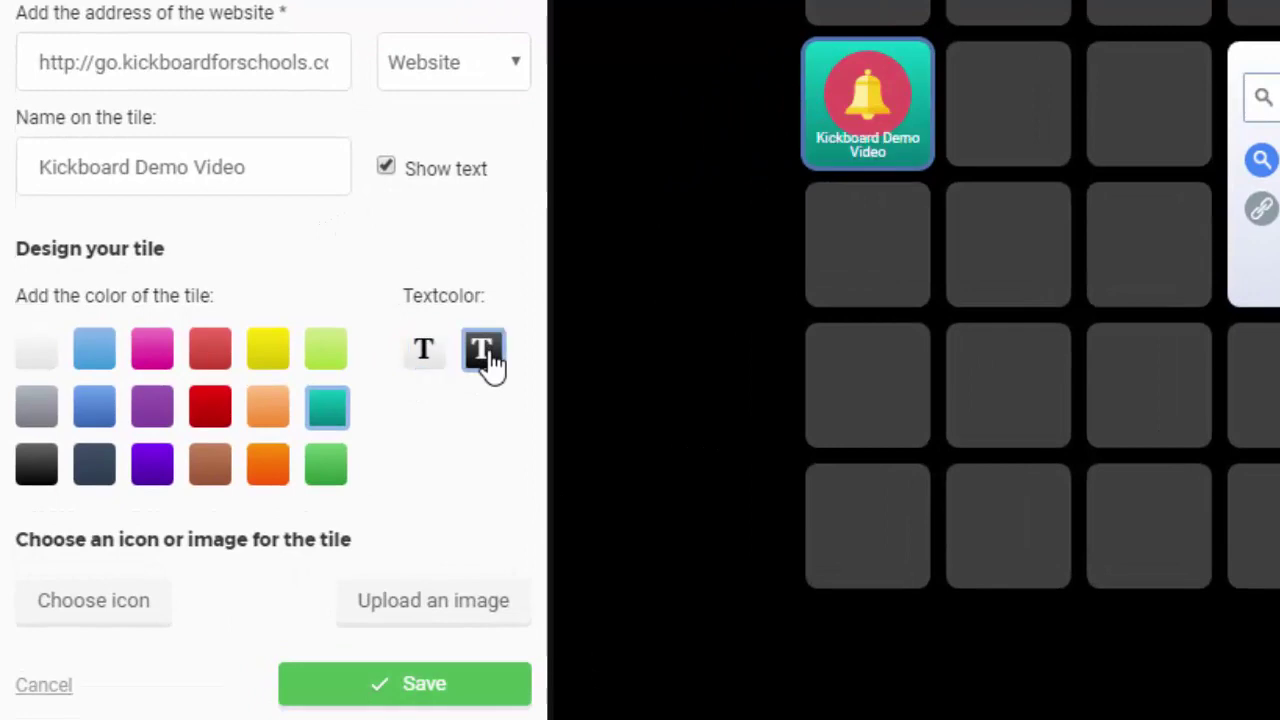
pyautogui.click(437, 688)
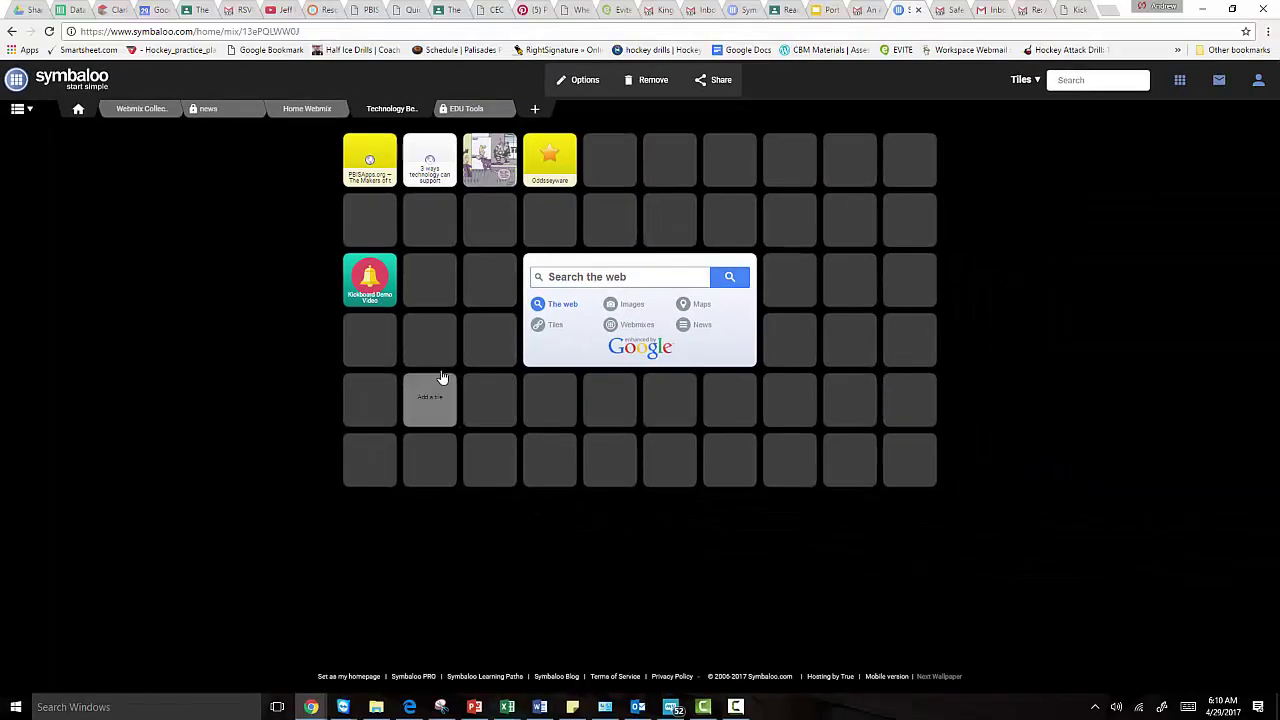
# Start adding a tile in the empty slot directly beside the Kickboard Demo Video tile
pyautogui.click(433, 285)
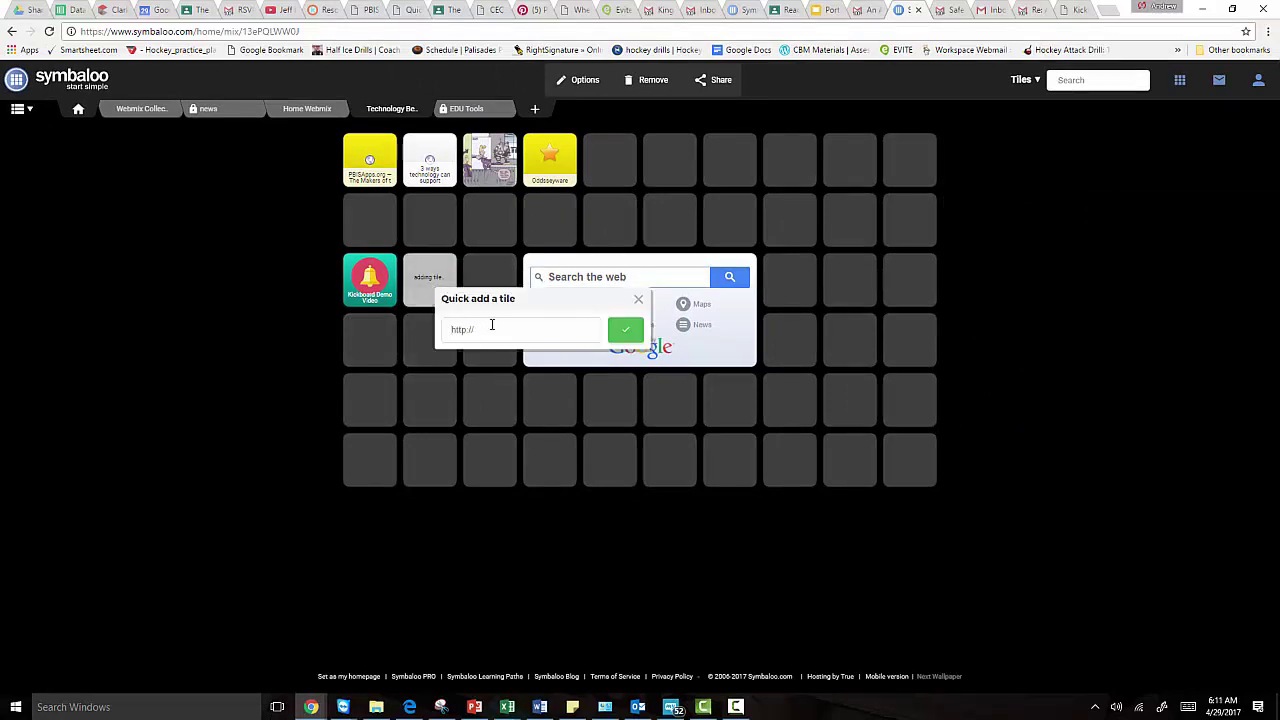